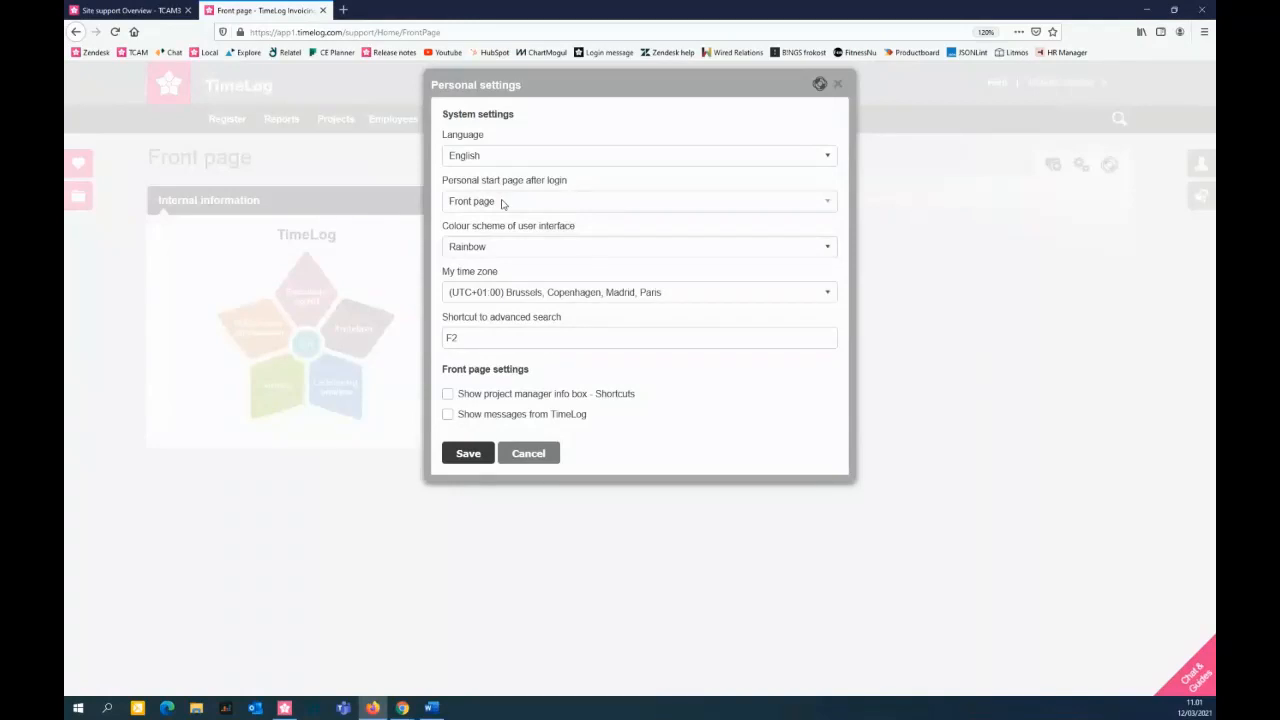
# Step: Set the personal start page after login to Time and the user interface colour scheme to Blue
pyautogui.click(503, 204)
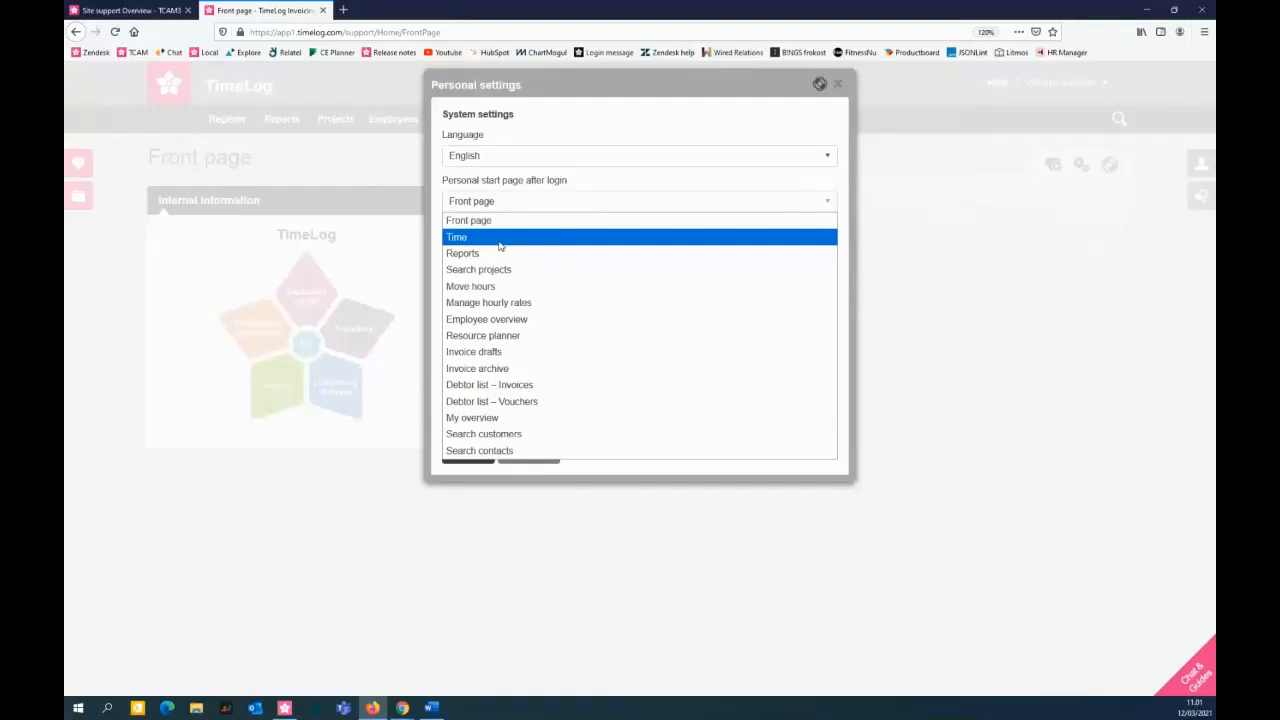
pyautogui.click(499, 246)
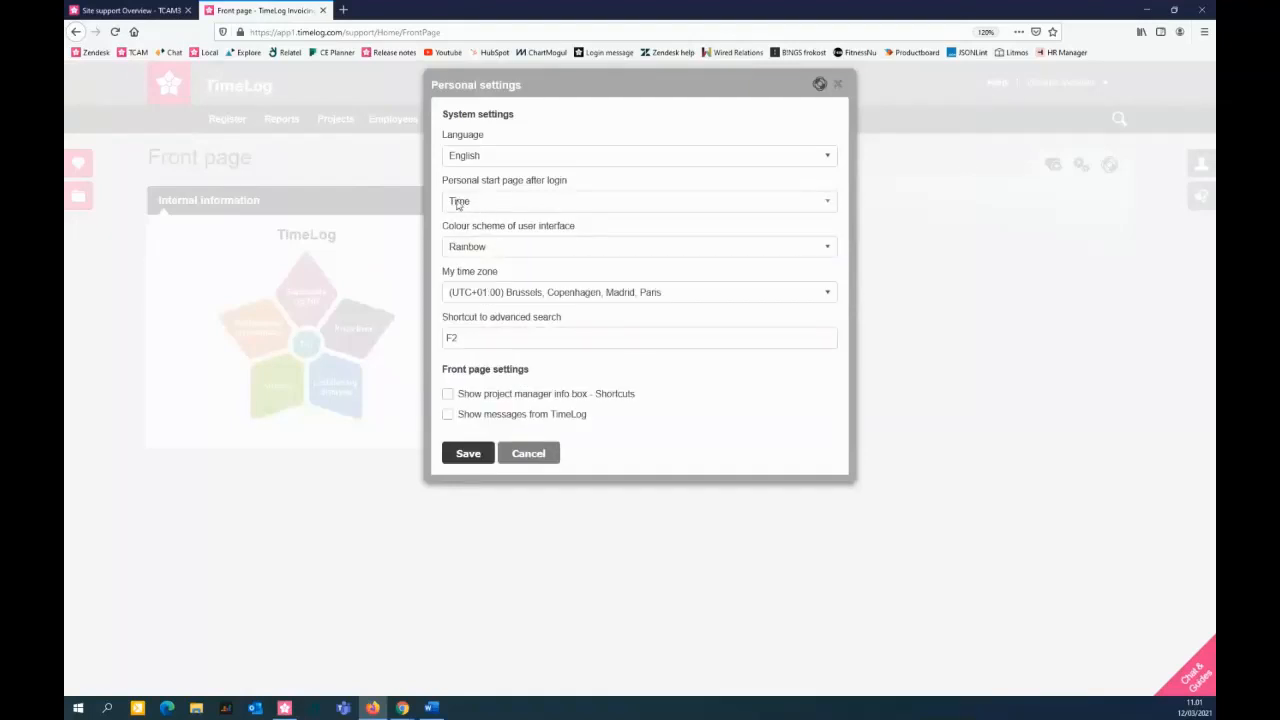
pyautogui.click(515, 250)
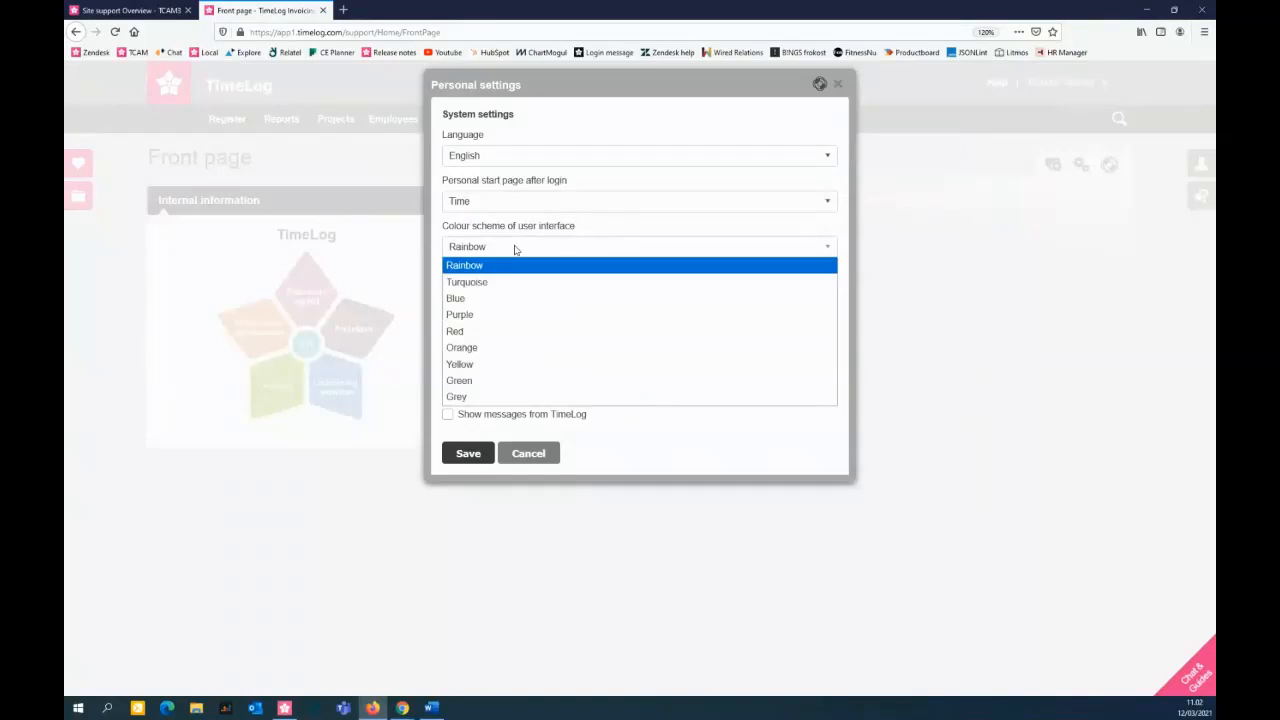
pyautogui.click(503, 299)
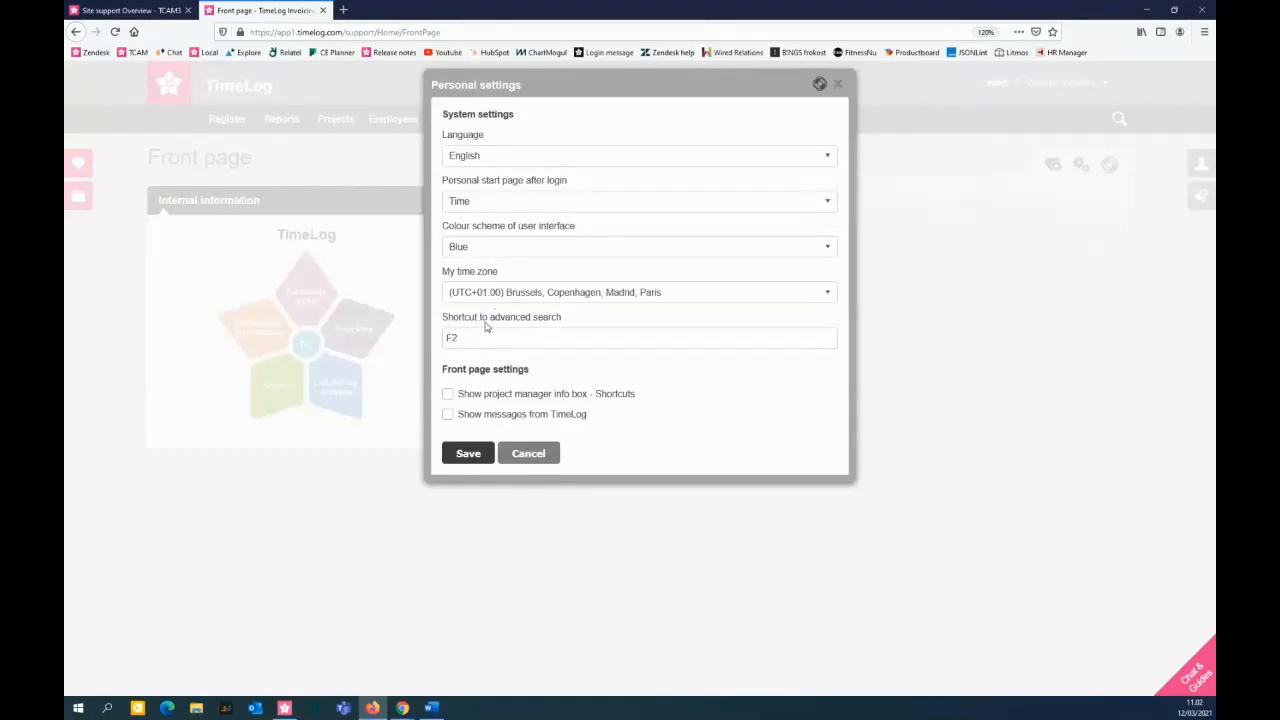
# Step: Enable the project manager shortcuts info box and the TimeLog messages on the front page, and save the personal settings
pyautogui.click(448, 394)
pyautogui.click(448, 414)
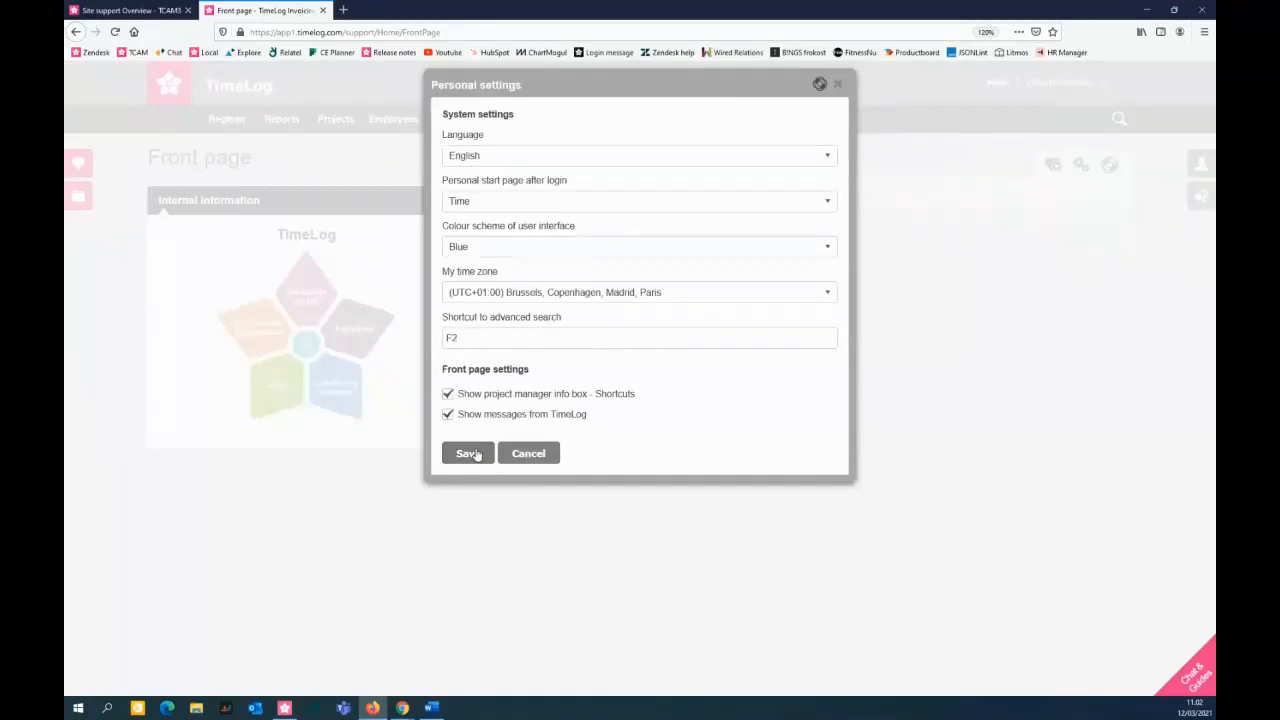
pyautogui.click(470, 454)
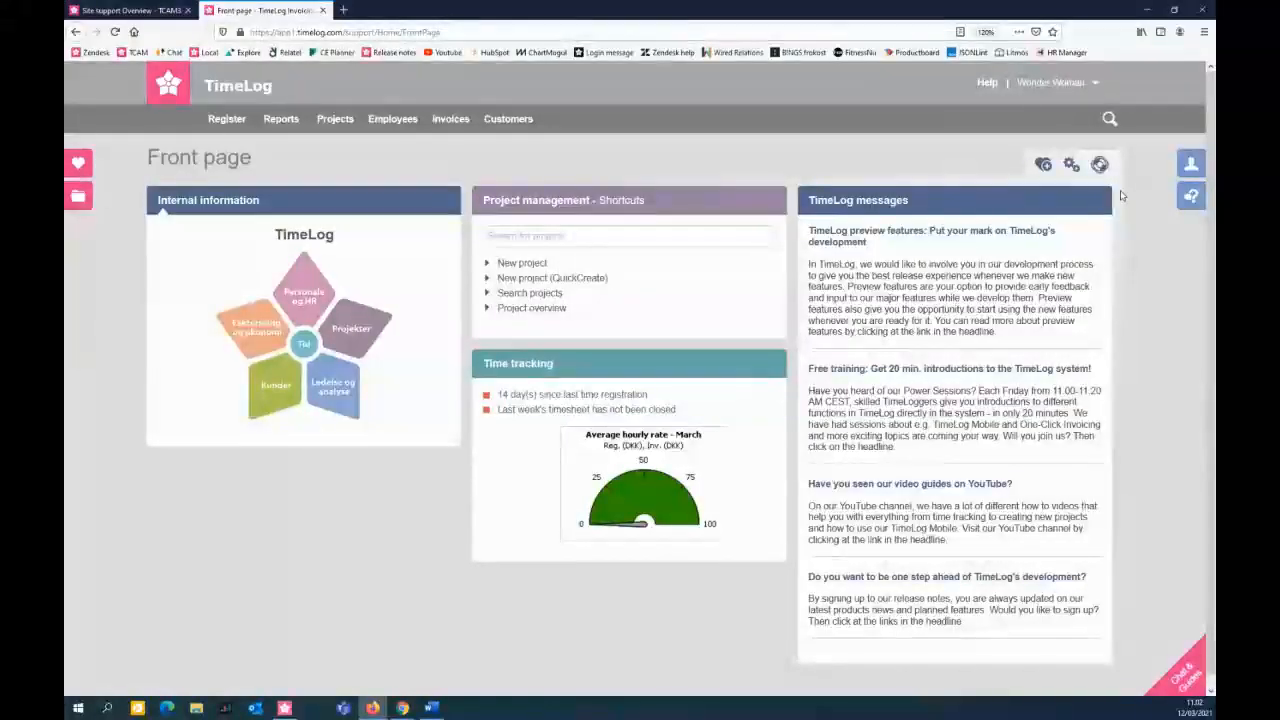
pyautogui.click(1109, 119)
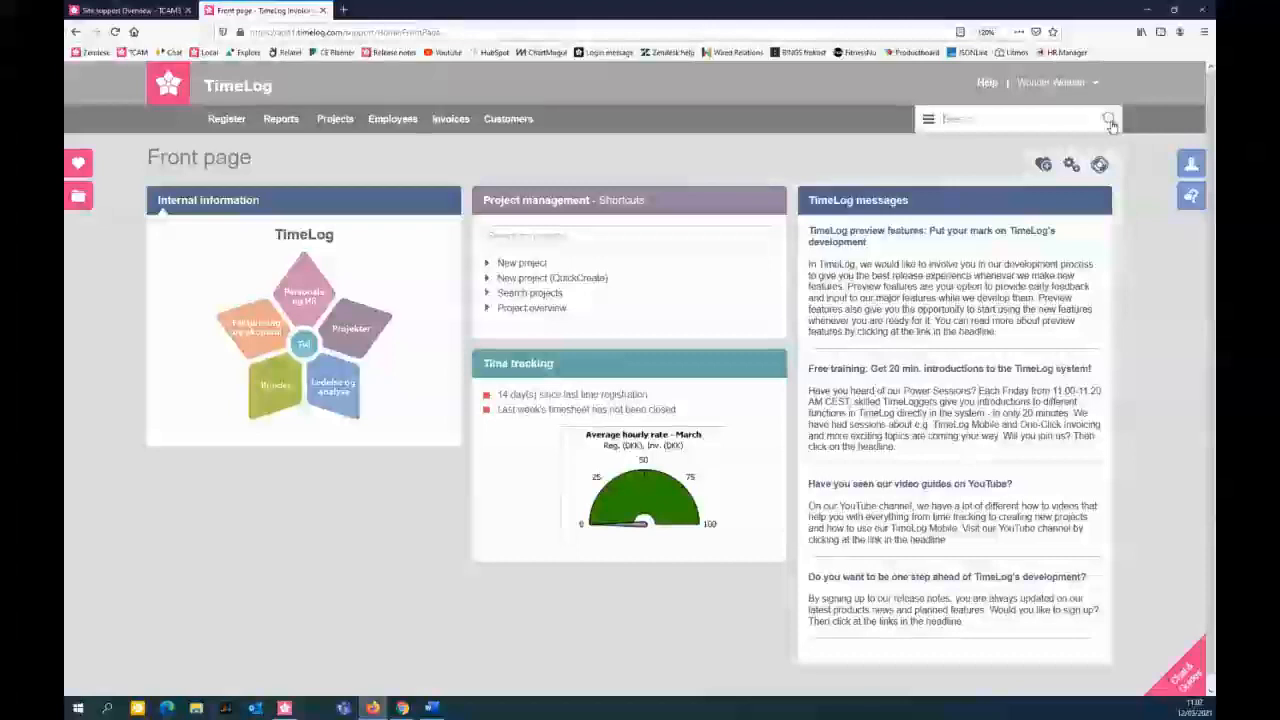
pyautogui.click(1112, 147)
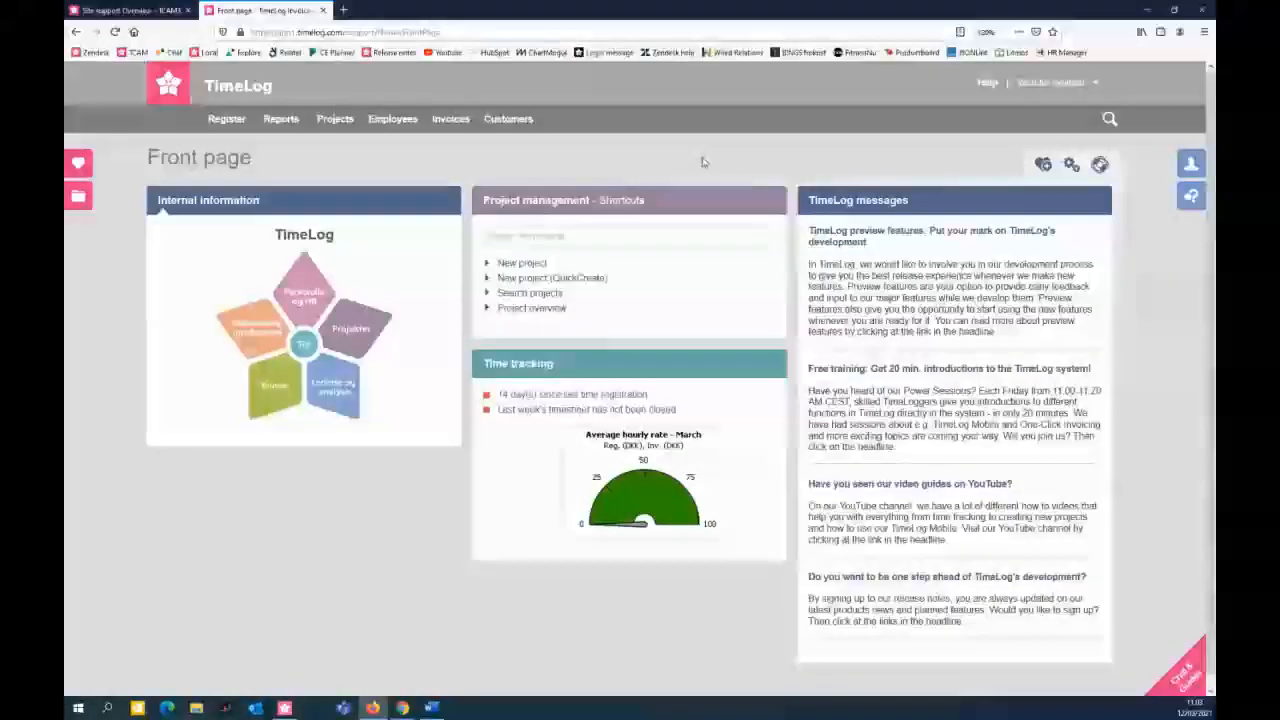
pyautogui.press('s')
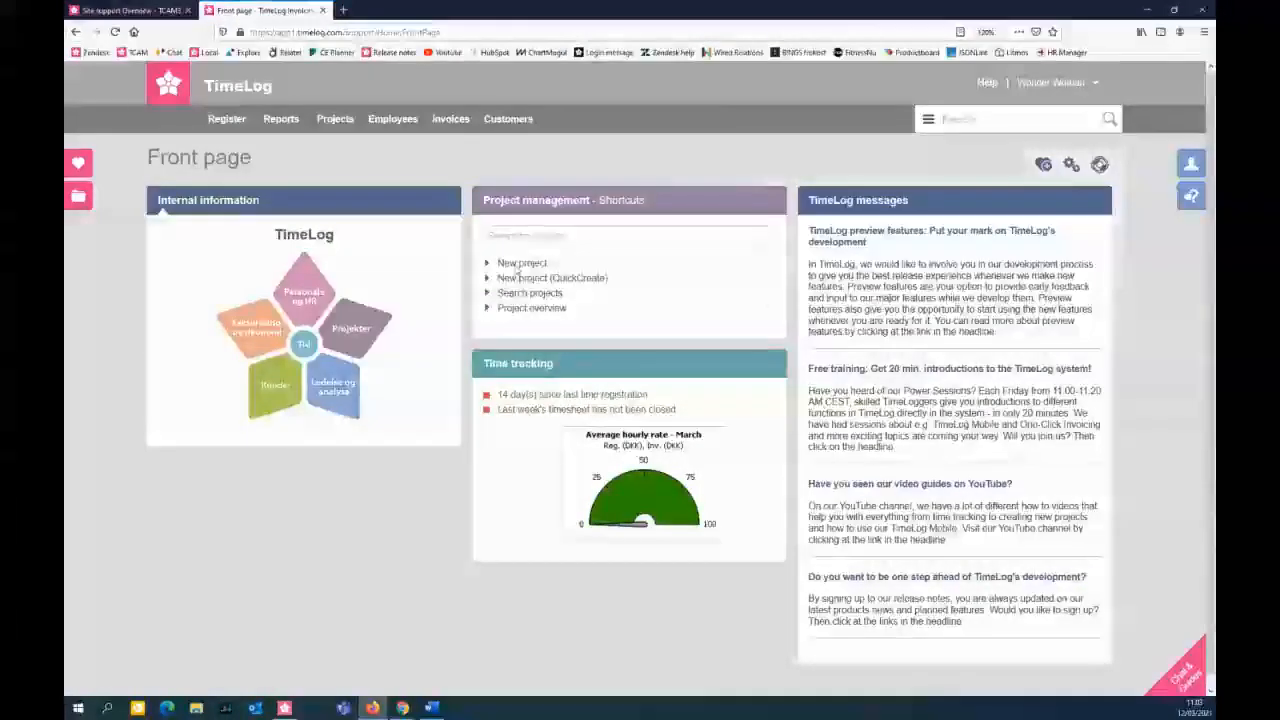
# Step: Open the time registration page, show all tasks and look through the list down to the absence types
pyautogui.moveTo(218, 120)
pyautogui.click(222, 143)
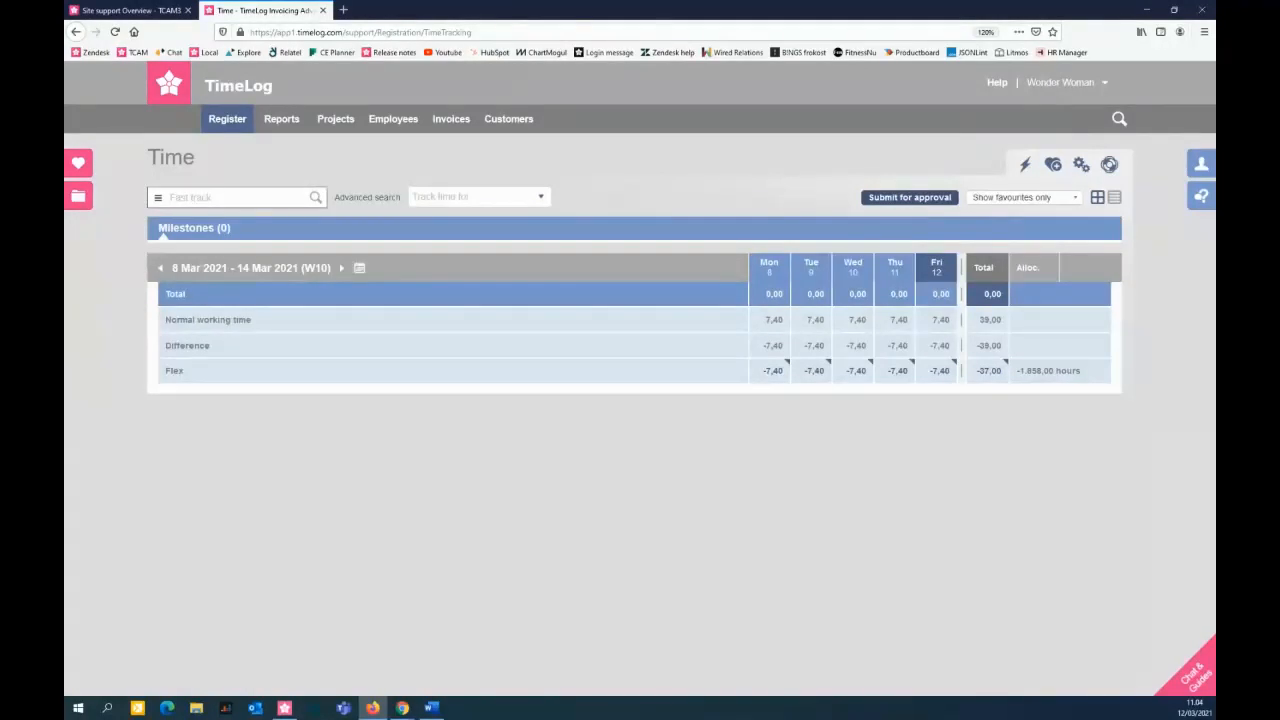
pyautogui.click(1068, 205)
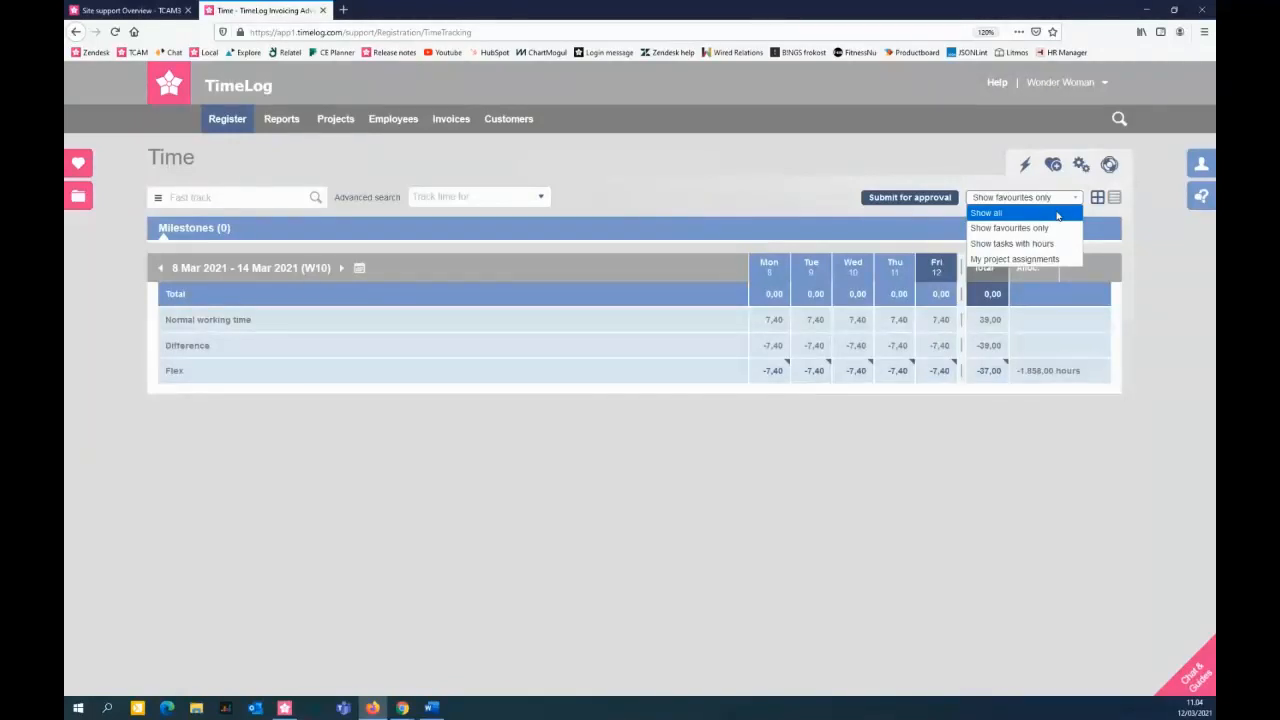
pyautogui.click(1057, 214)
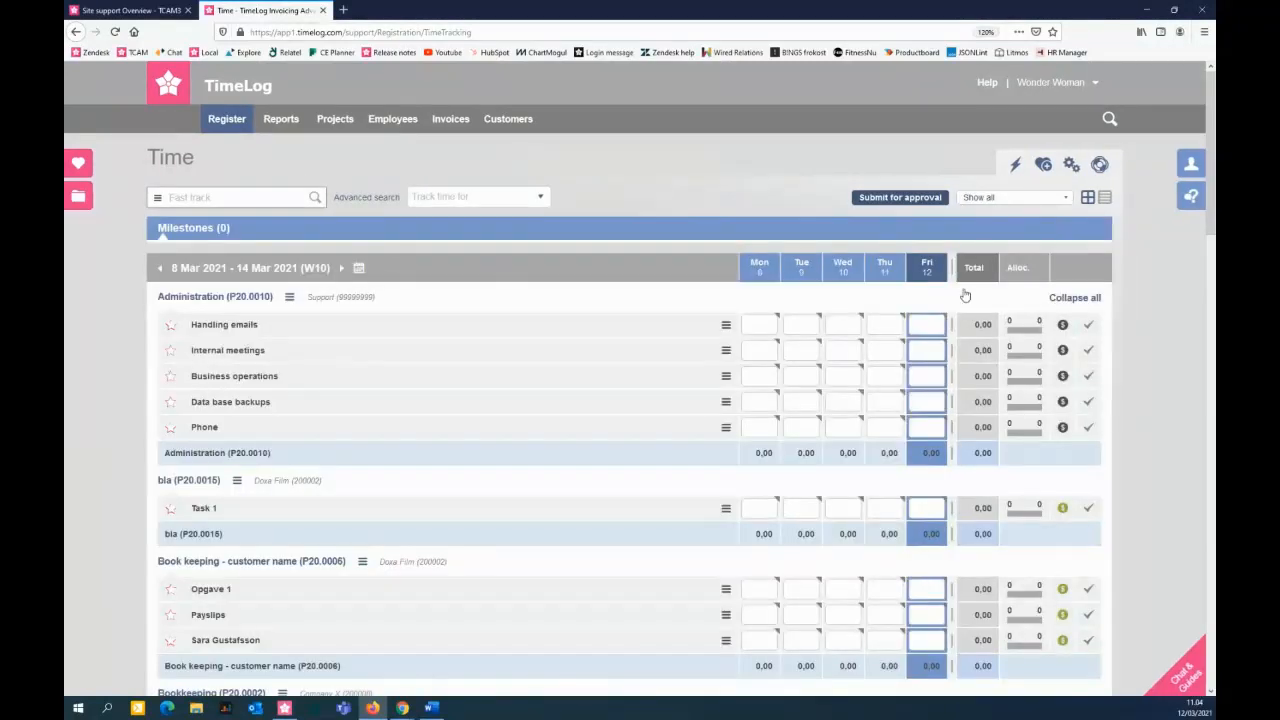
pyautogui.scroll(-2, 964, 293)
pyautogui.scroll(-15, 964, 293)
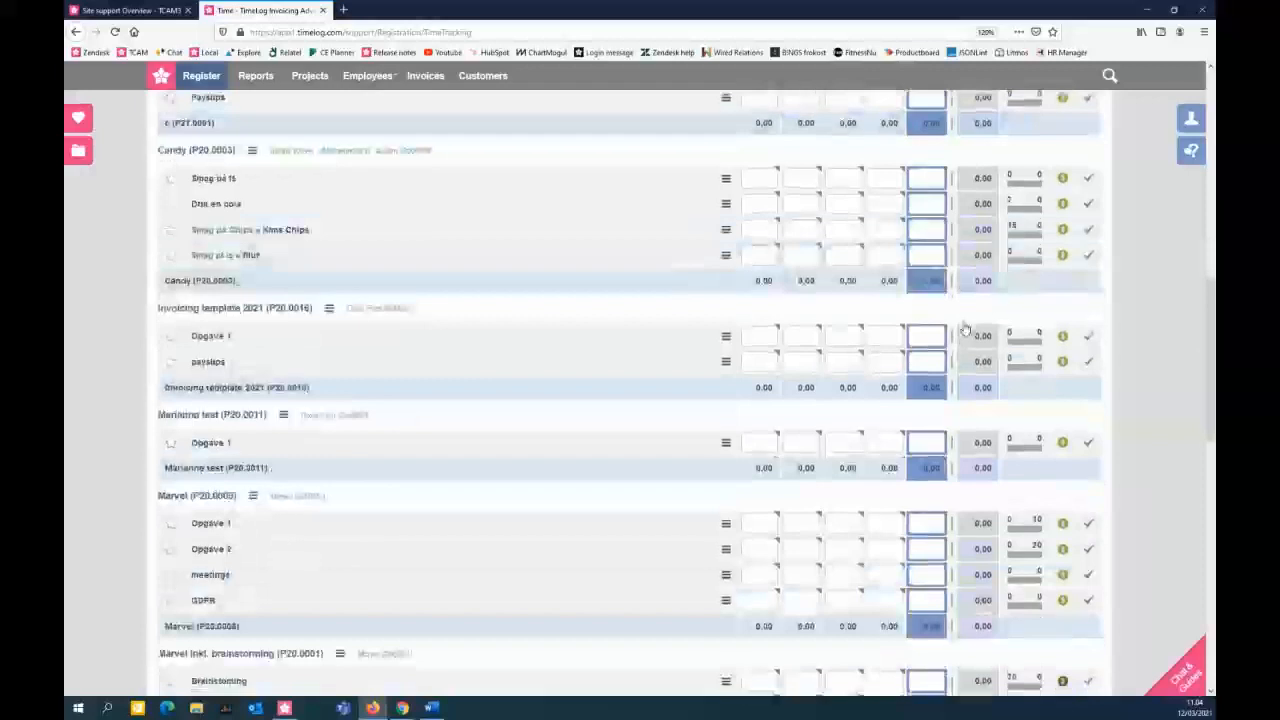
pyautogui.scroll(-5, 985, 335)
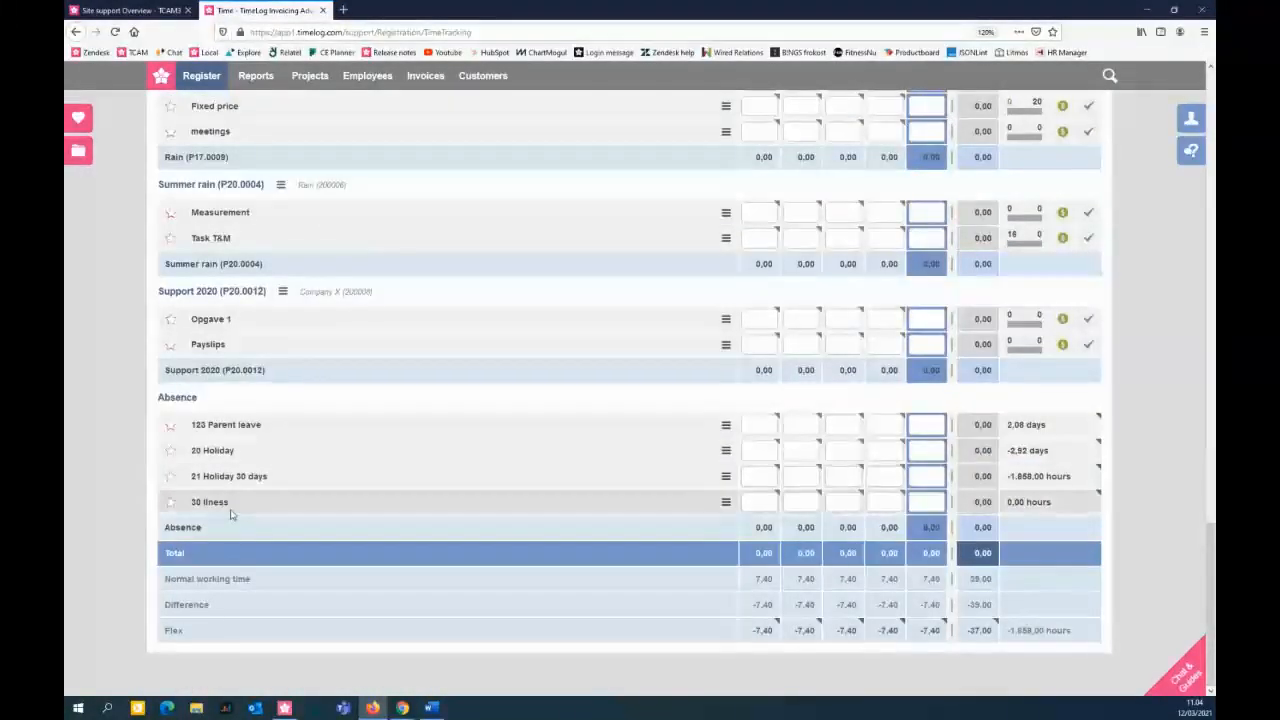
pyautogui.scroll(10, 590, 463)
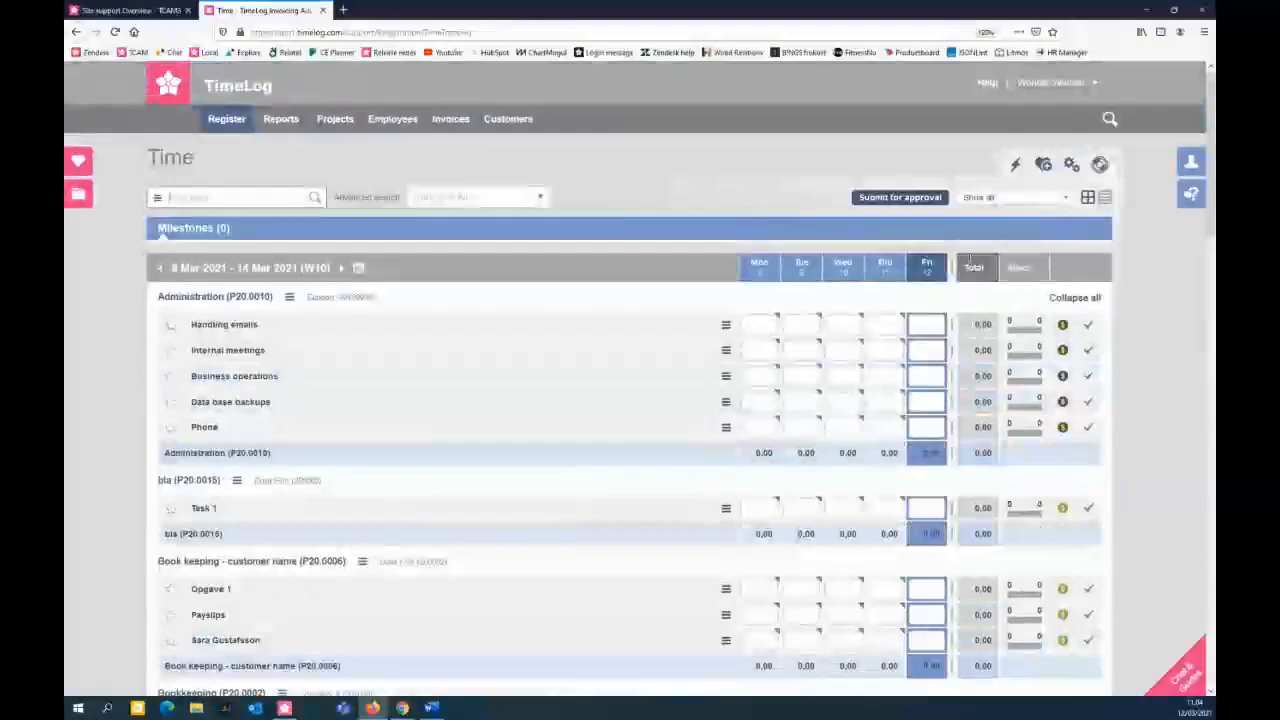
# Step: Mark Handling emails, Payslips under Book keeping - customer name, and the absence types 20 Holiday and 30 Illness as favourites
pyautogui.click(1011, 199)
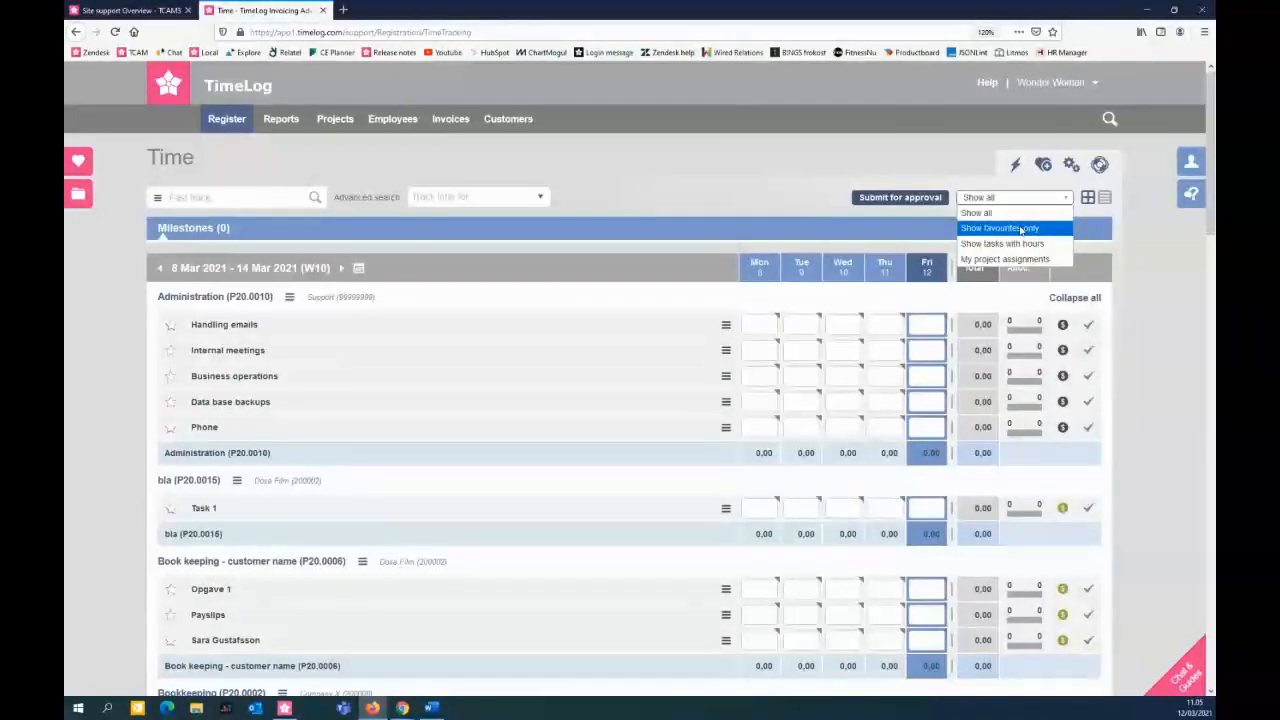
pyautogui.click(171, 326)
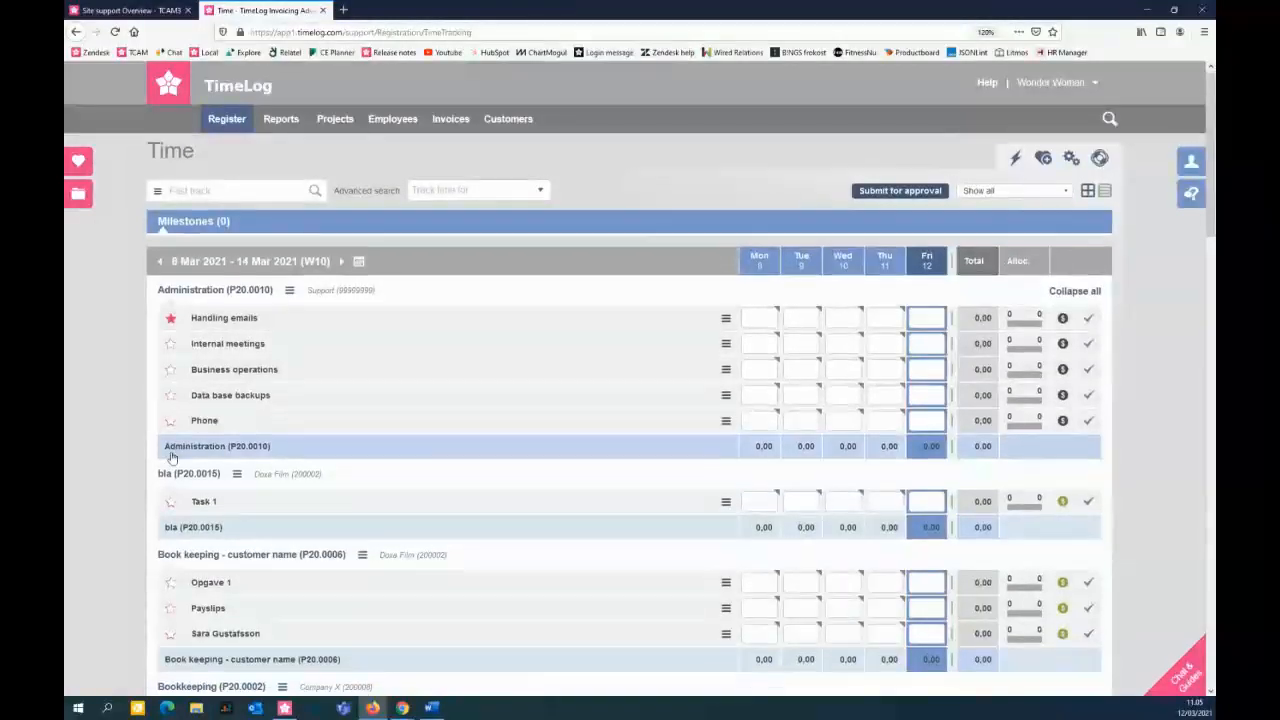
pyautogui.scroll(-1, 171, 457)
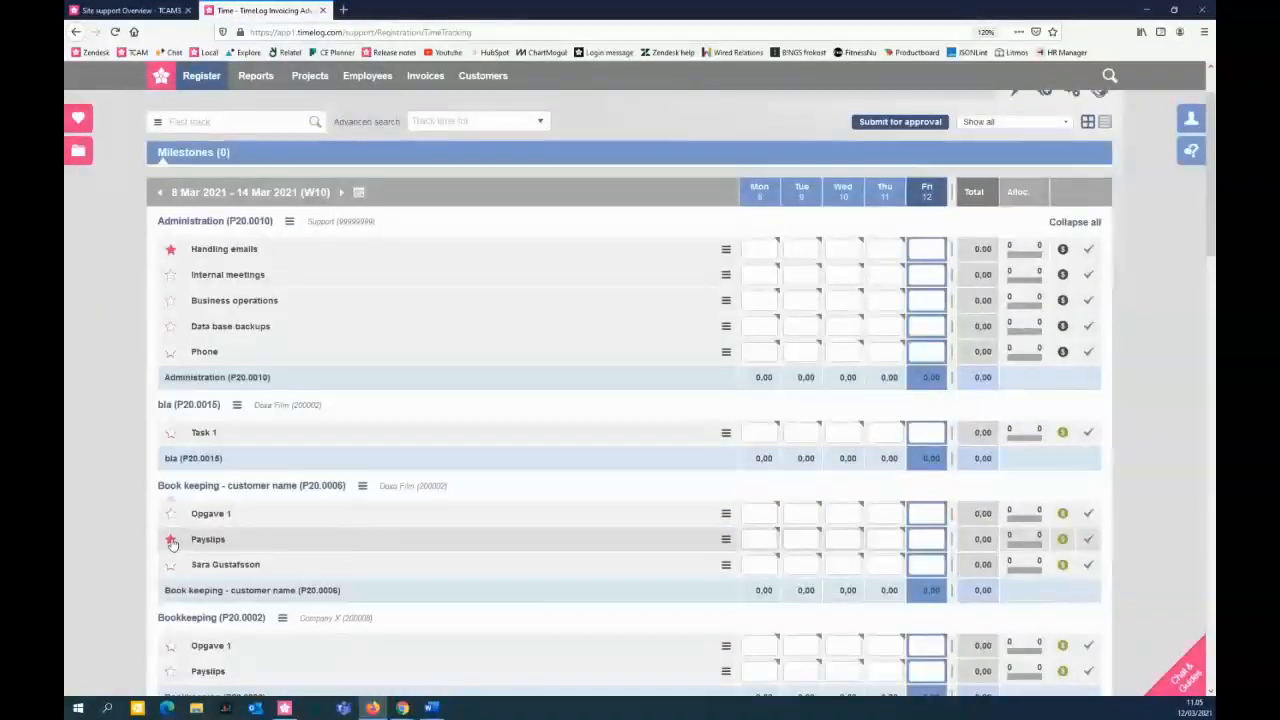
pyautogui.scroll(-10, 186, 515)
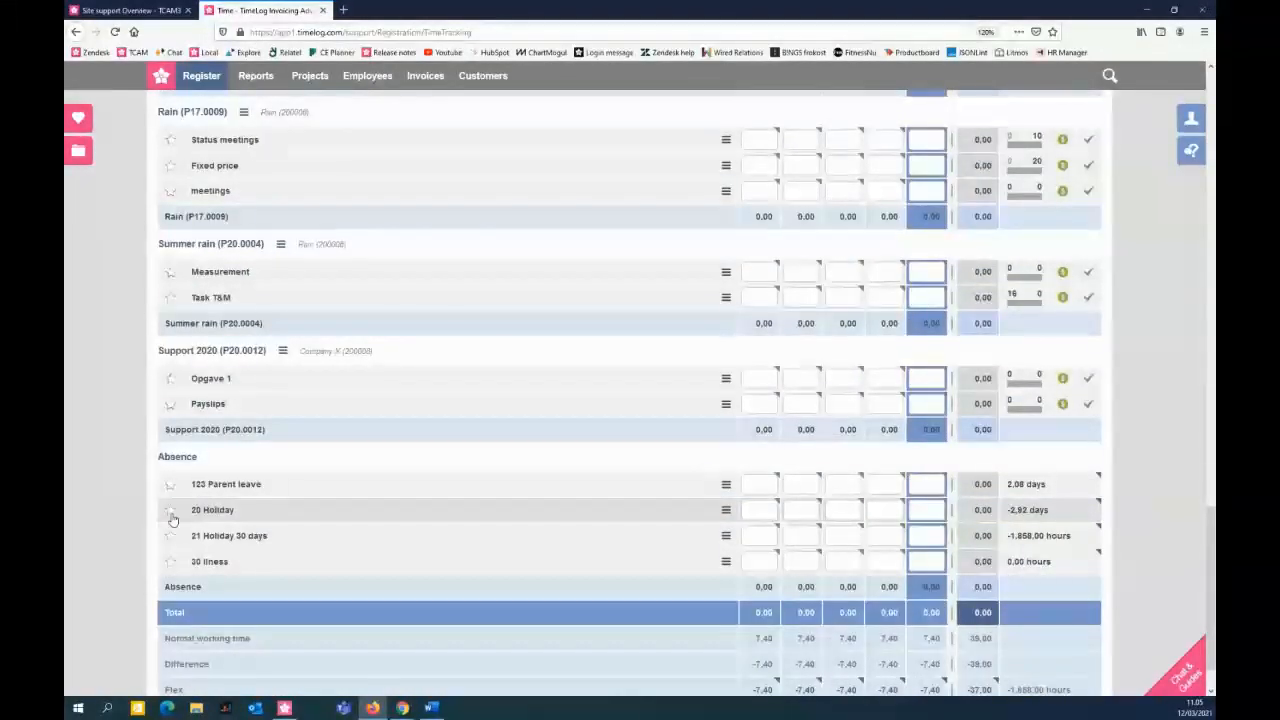
pyautogui.click(171, 513)
pyautogui.click(170, 562)
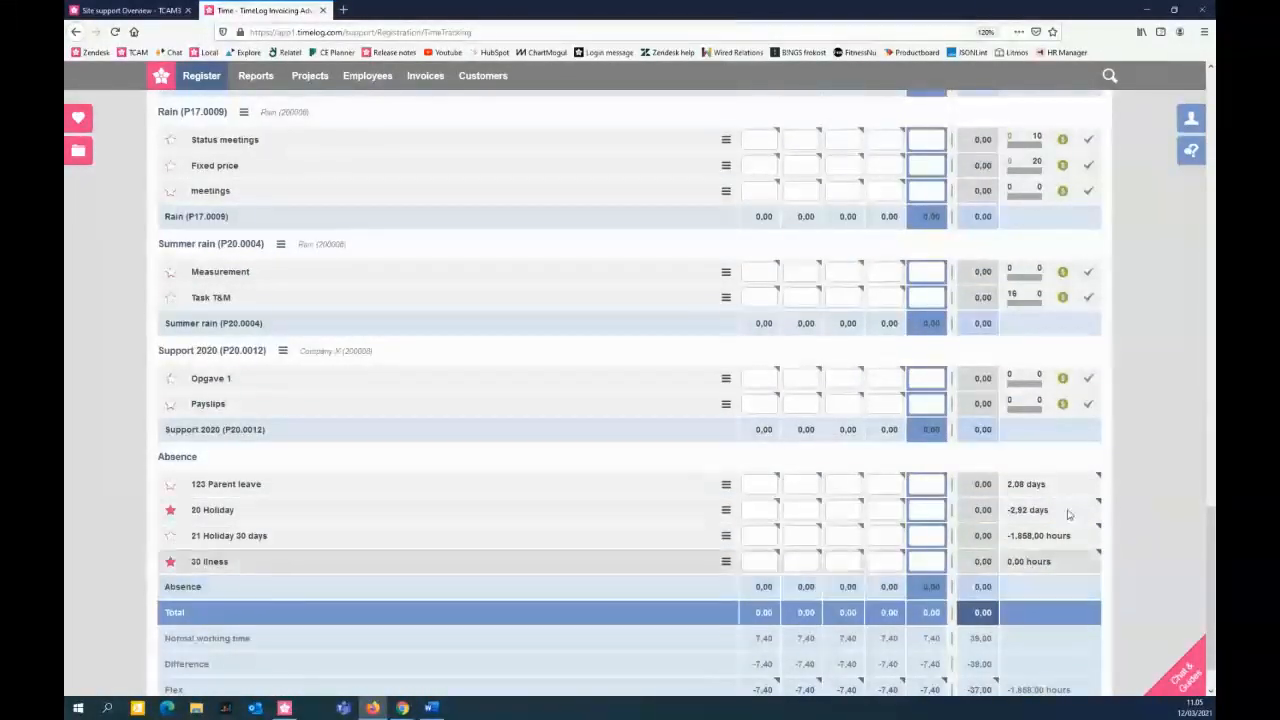
# Step: Filter the weekly timesheet to show favourites only
pyautogui.scroll(10, 1150, 500)
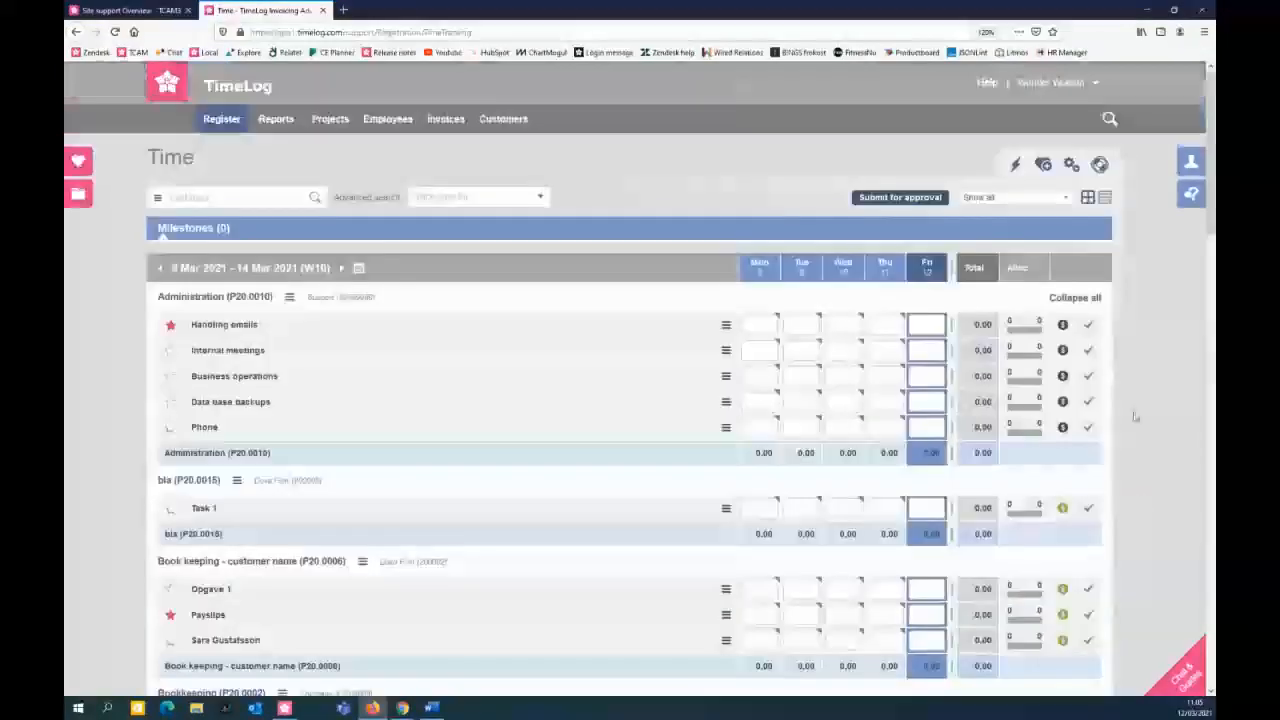
pyautogui.click(1015, 197)
pyautogui.click(1012, 232)
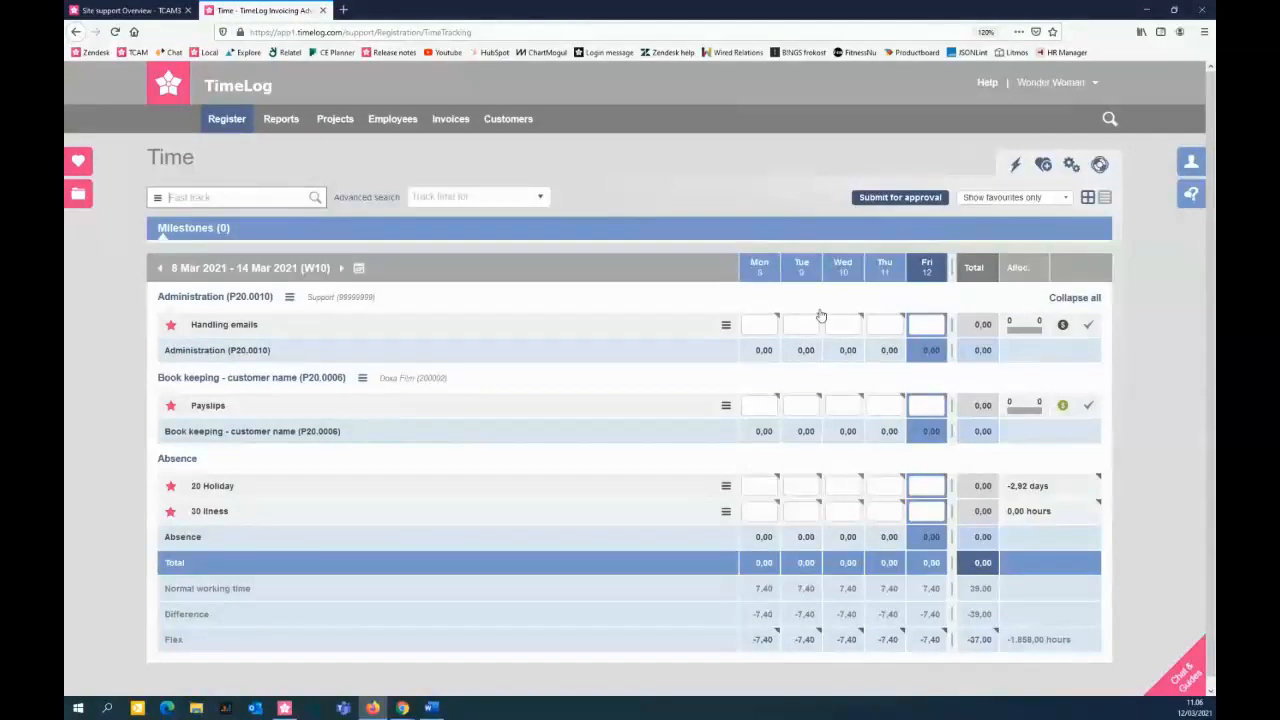
# Step: Register 1 hour on Monday and 2 hours on Wednesday for the Handling emails task
pyautogui.click(771, 325)
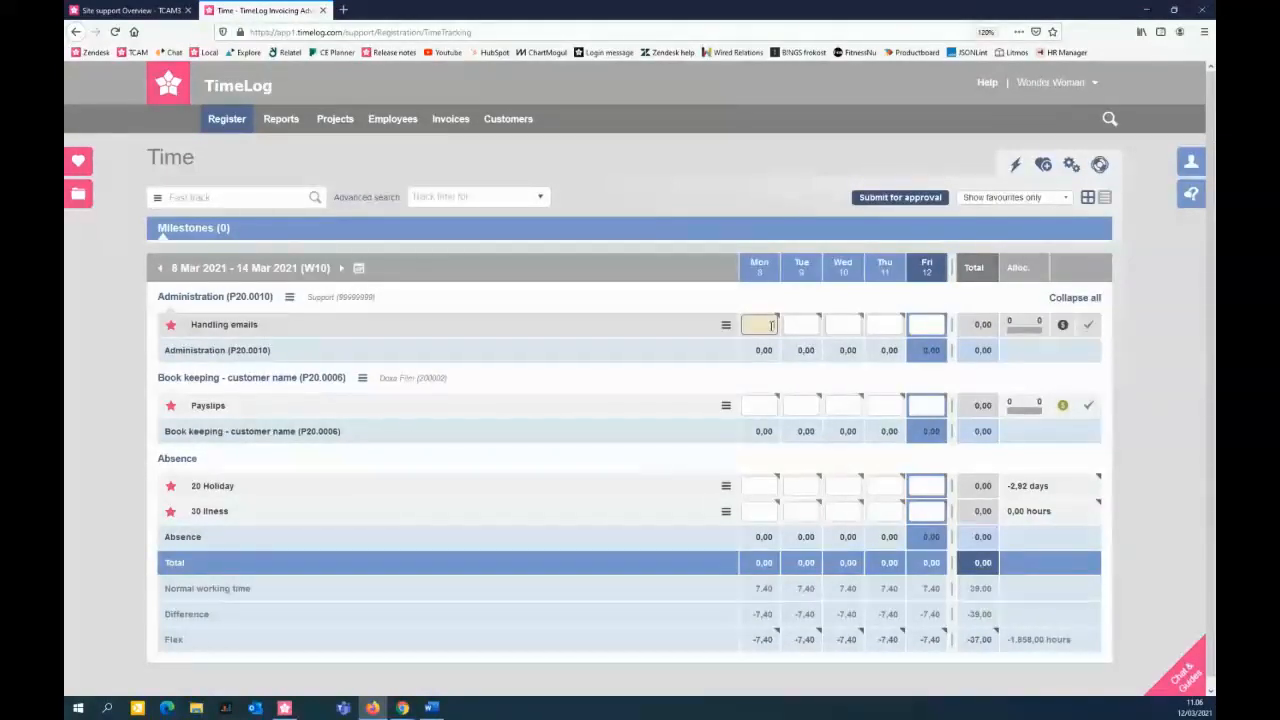
pyautogui.write('1')
pyautogui.press('Tab')
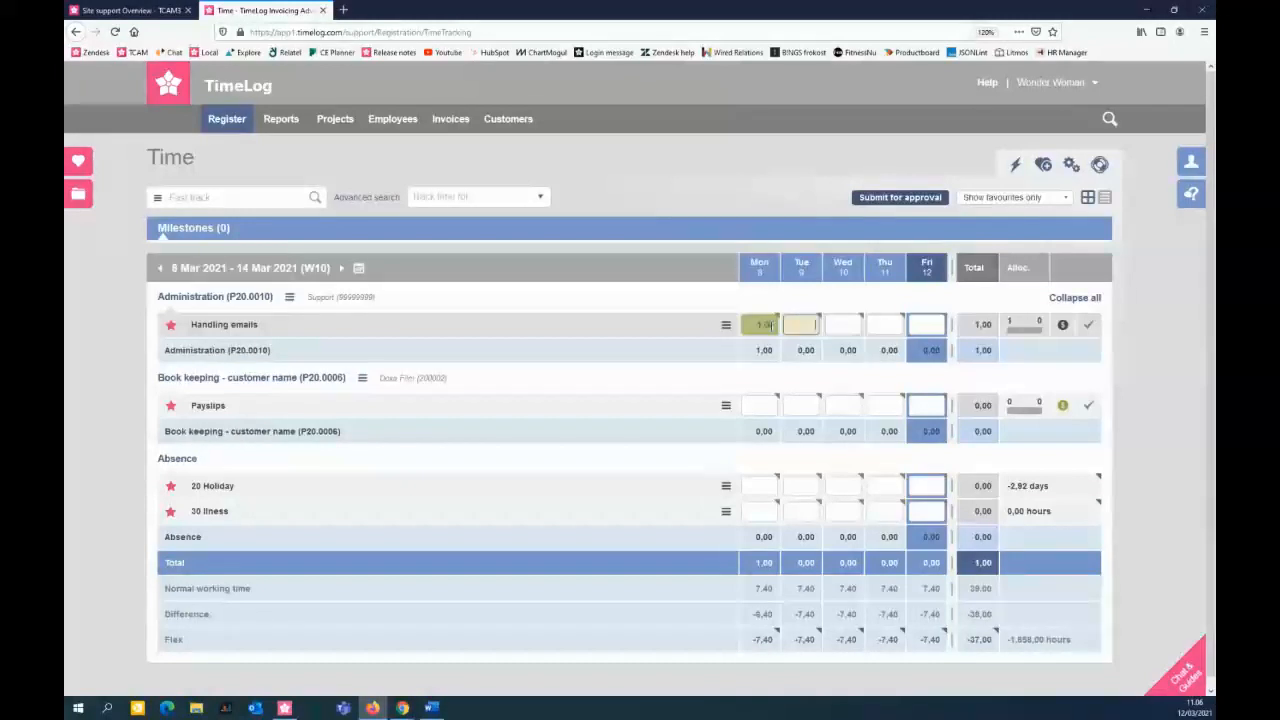
pyautogui.press('Tab')
pyautogui.write('2')
pyautogui.press('Tab')
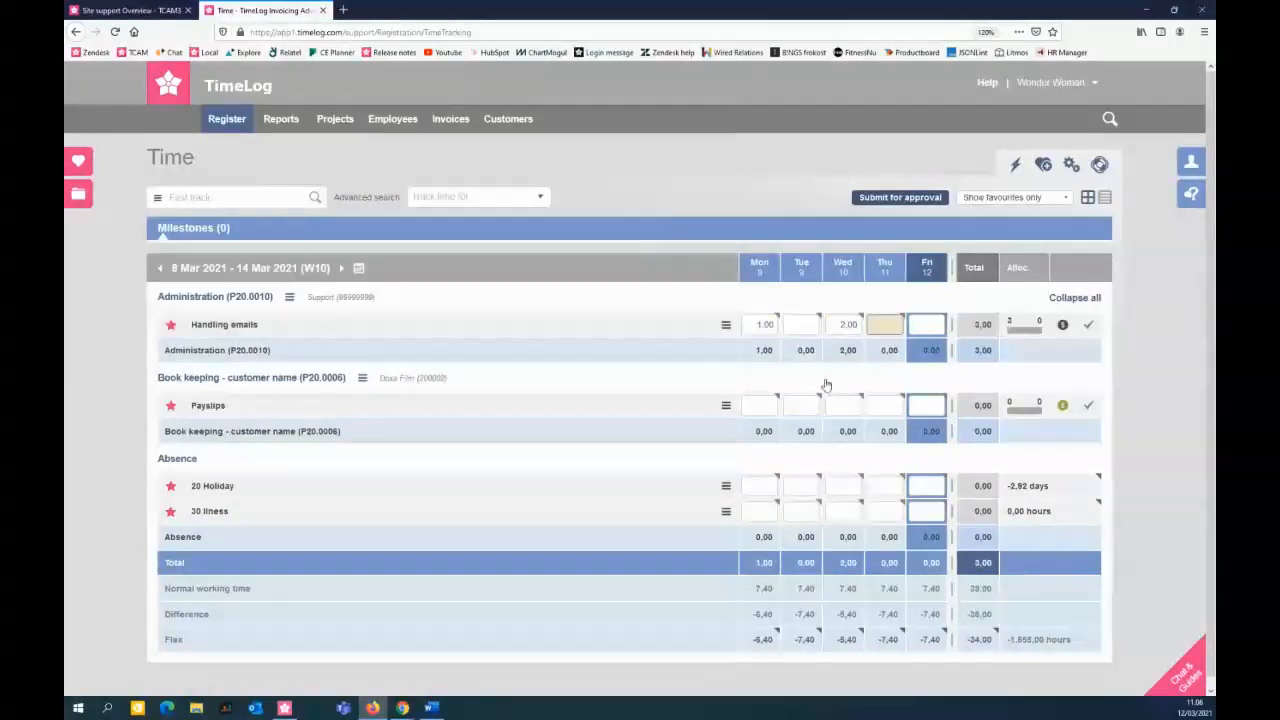
# Step: Register 4 hours of Payslips on Tuesday and a full day of 20 Holiday on Thursday
pyautogui.click(797, 404)
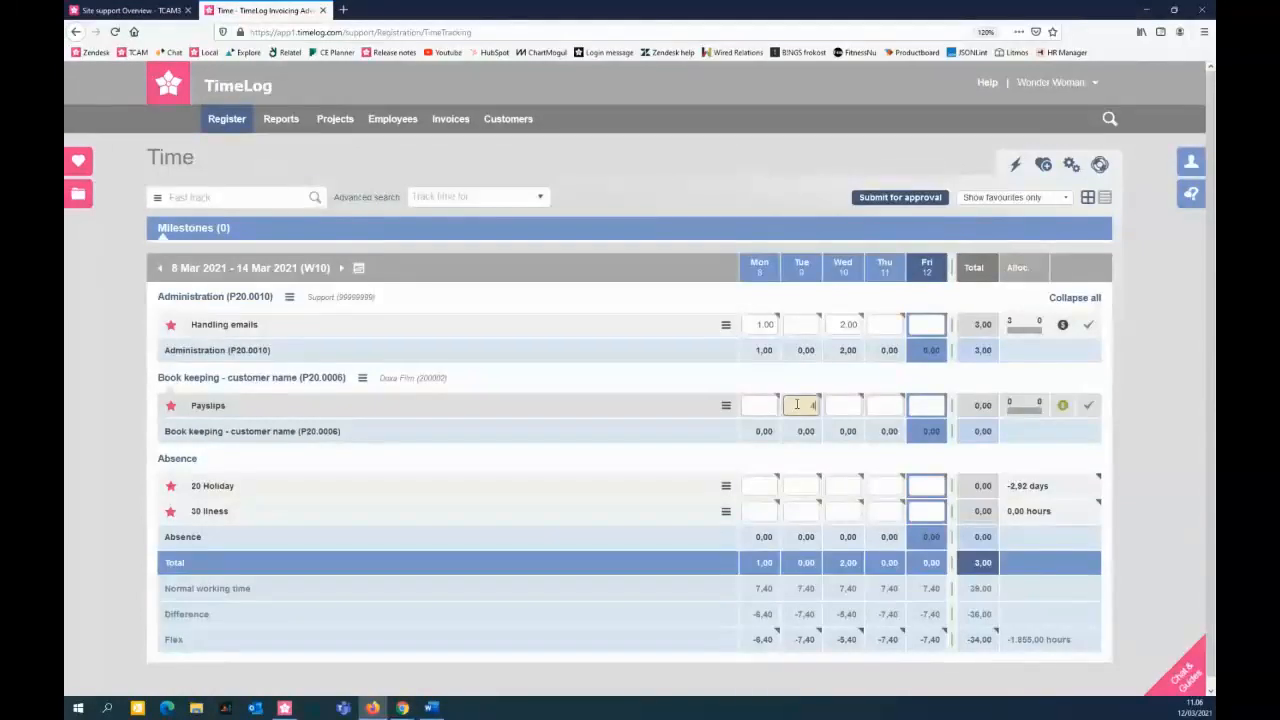
pyautogui.press('Tab')
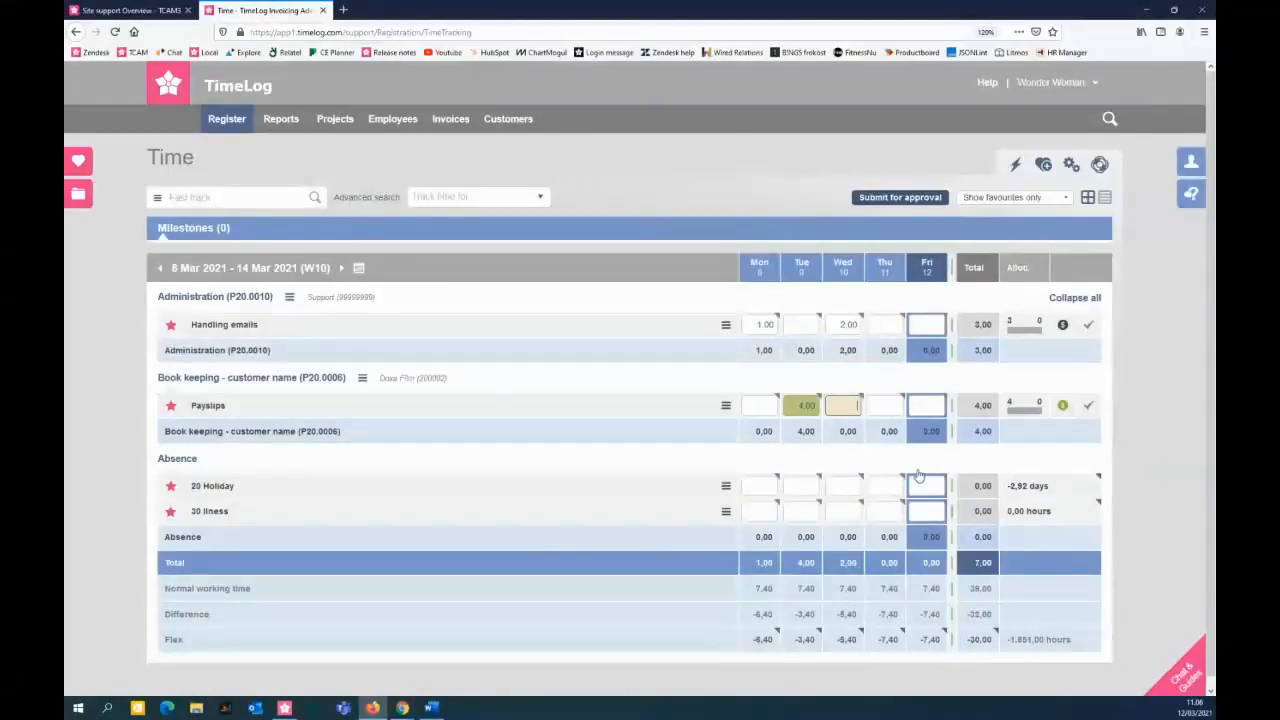
pyautogui.click(884, 485)
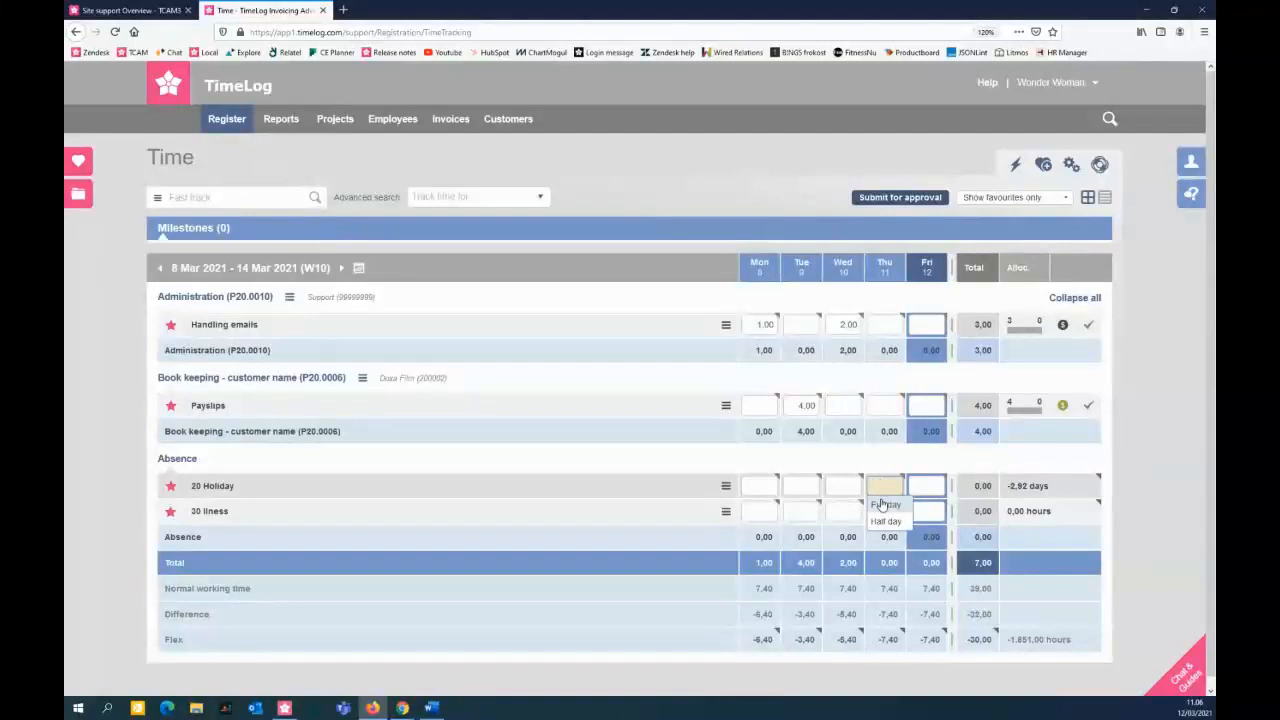
pyautogui.click(884, 505)
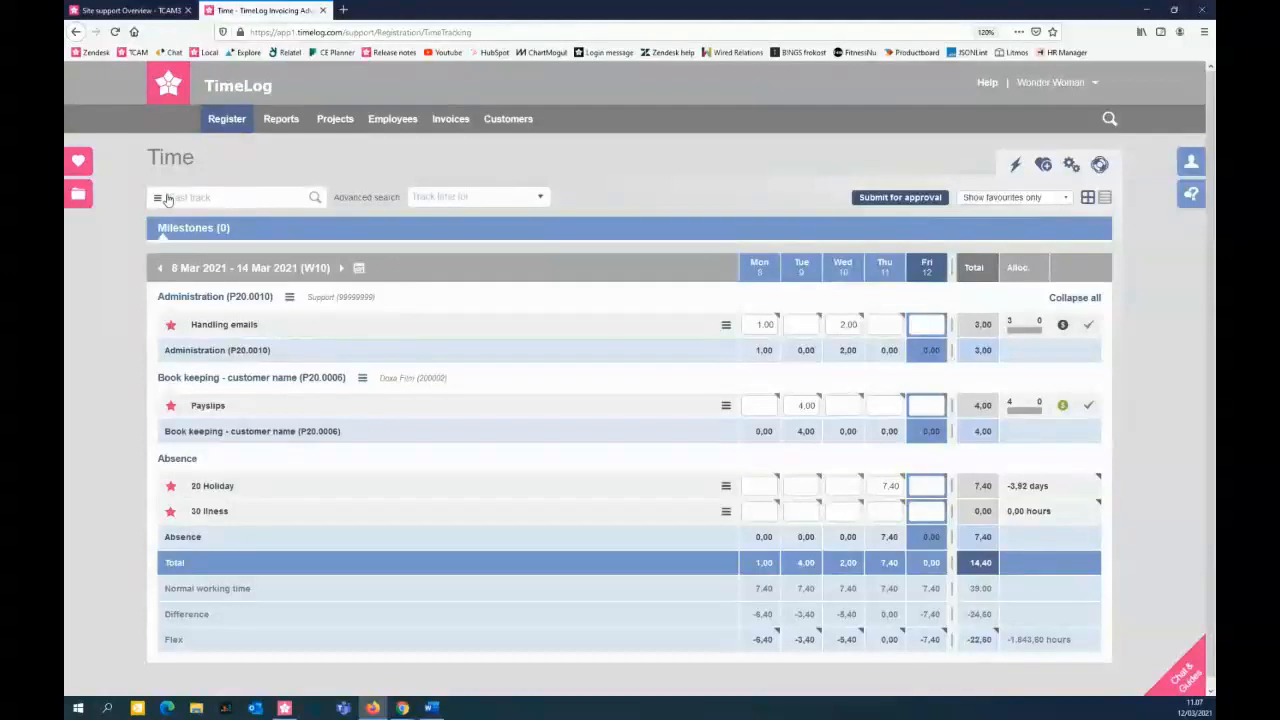
# Step: Set the fast track search to cover all tasks and search for "support"
pyautogui.click(160, 200)
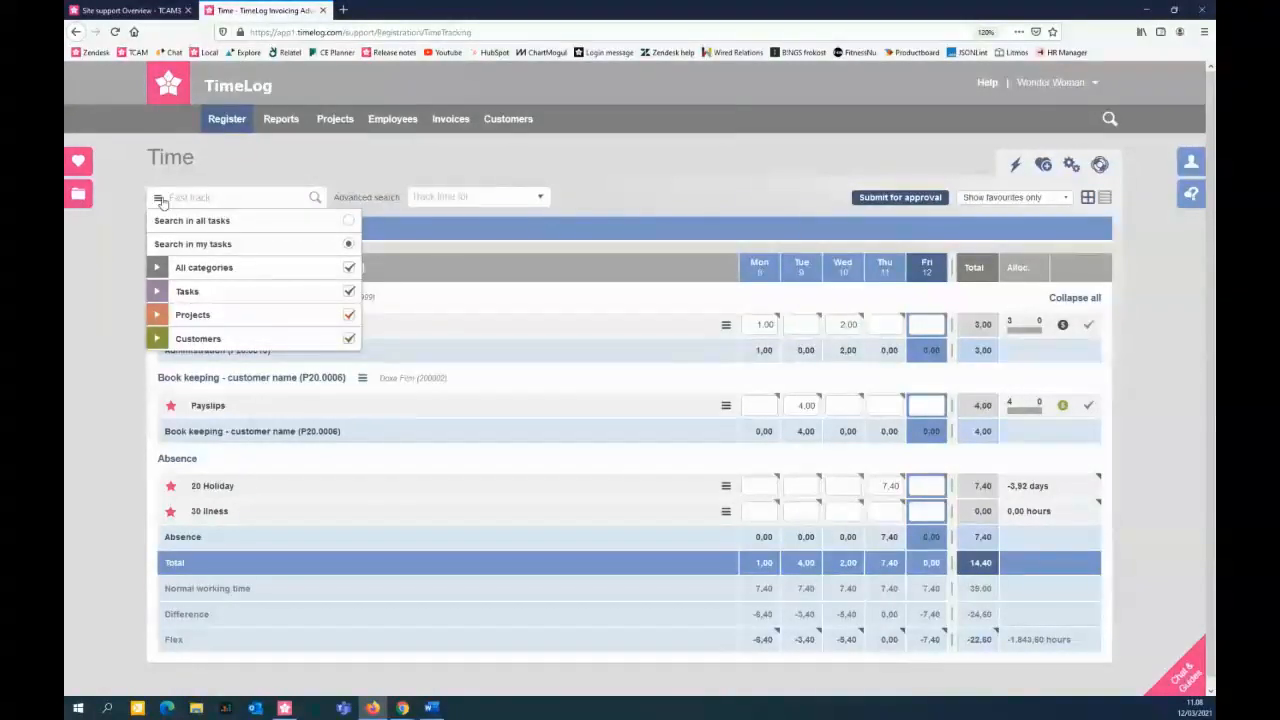
pyautogui.click(243, 222)
pyautogui.click(244, 197)
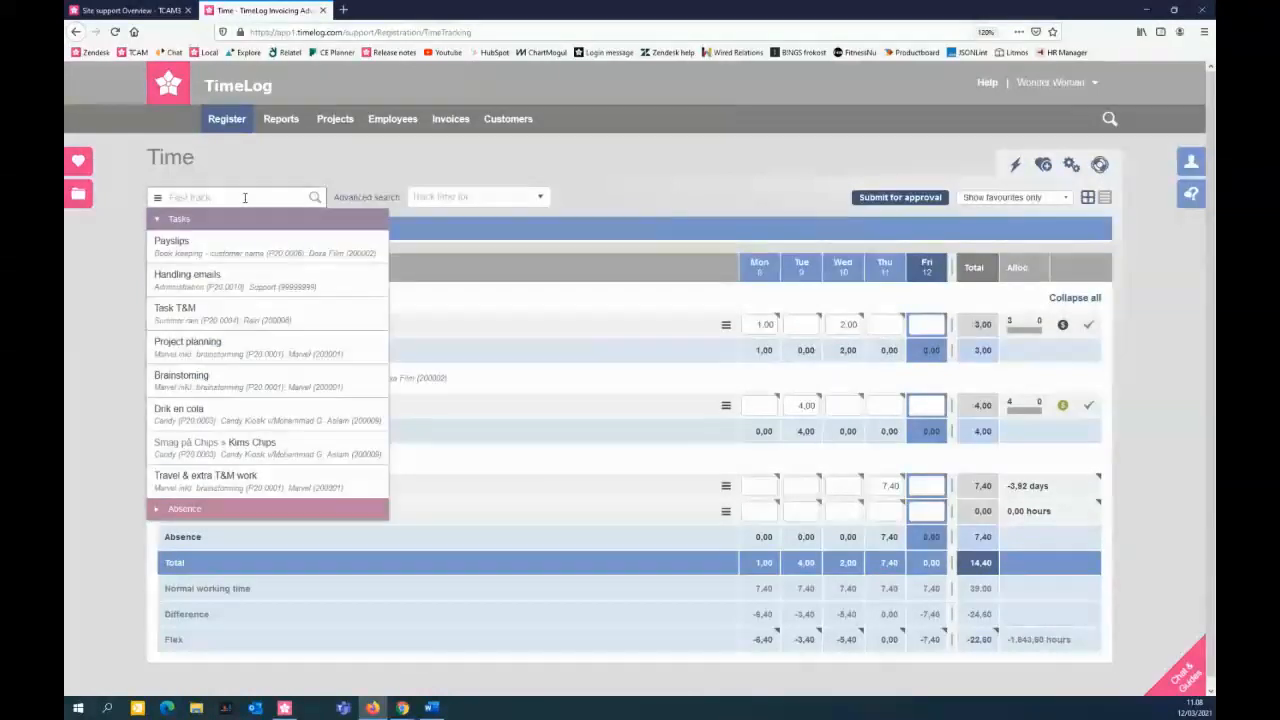
pyautogui.write('supp')
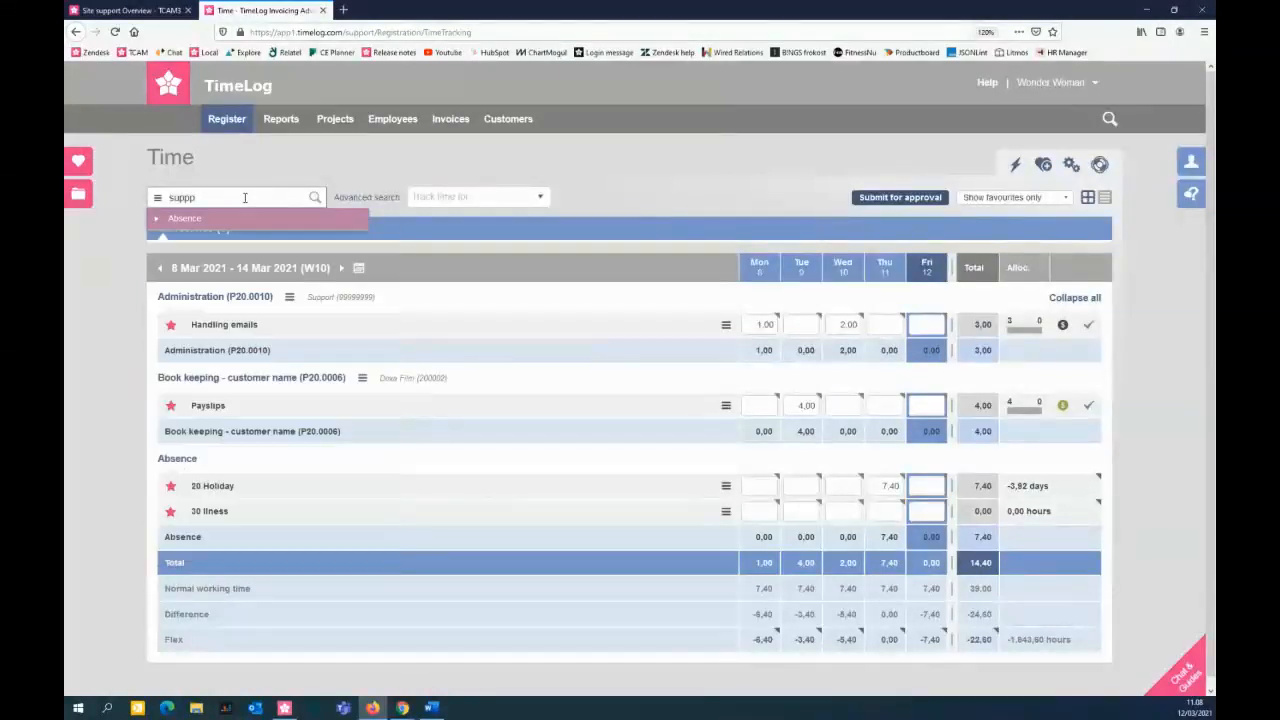
pyautogui.write('ort')
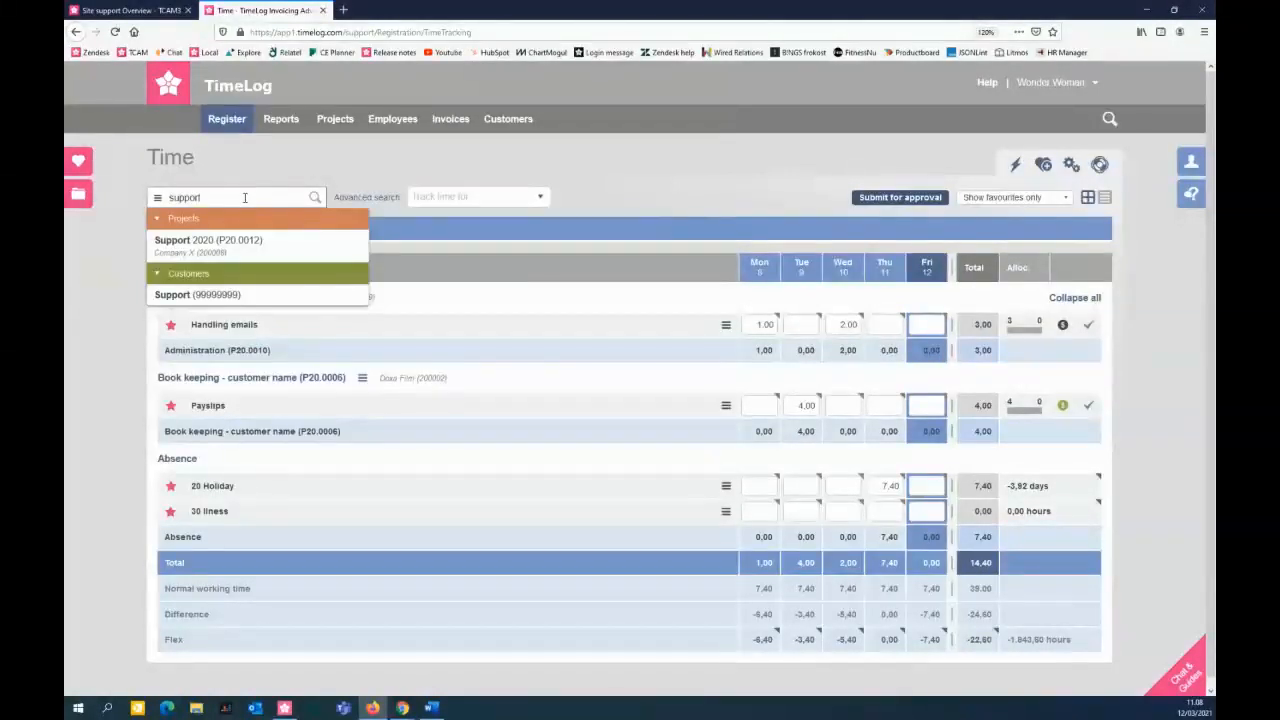
# Step: Register 3 hours on the Support customer's Internal meetings task under Administration, with the comment "team meeting", and save
pyautogui.click(227, 295)
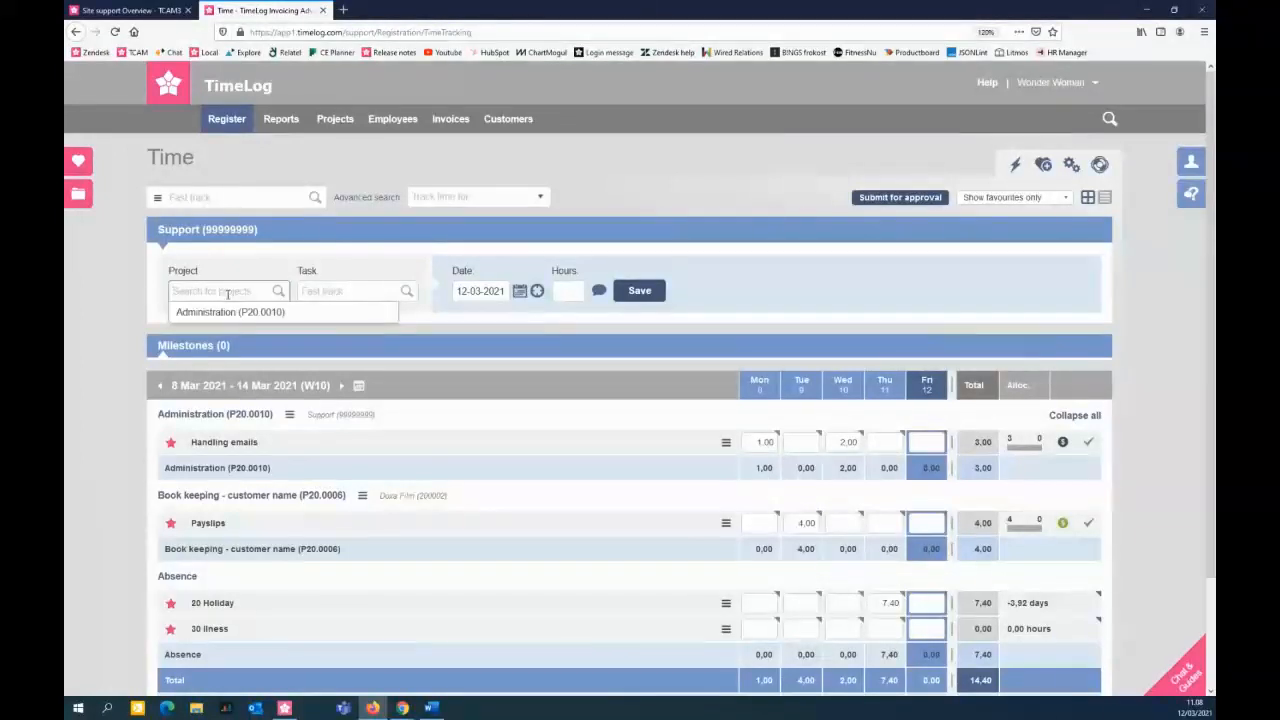
pyautogui.click(228, 313)
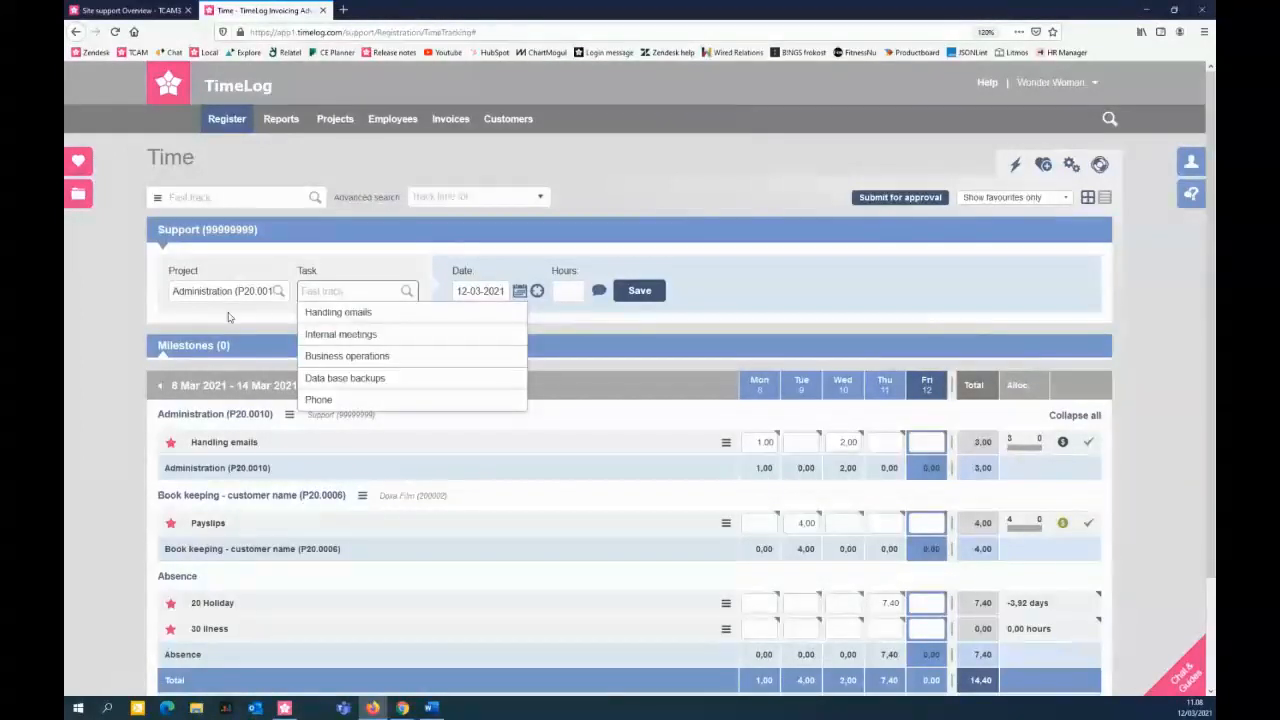
pyautogui.click(336, 336)
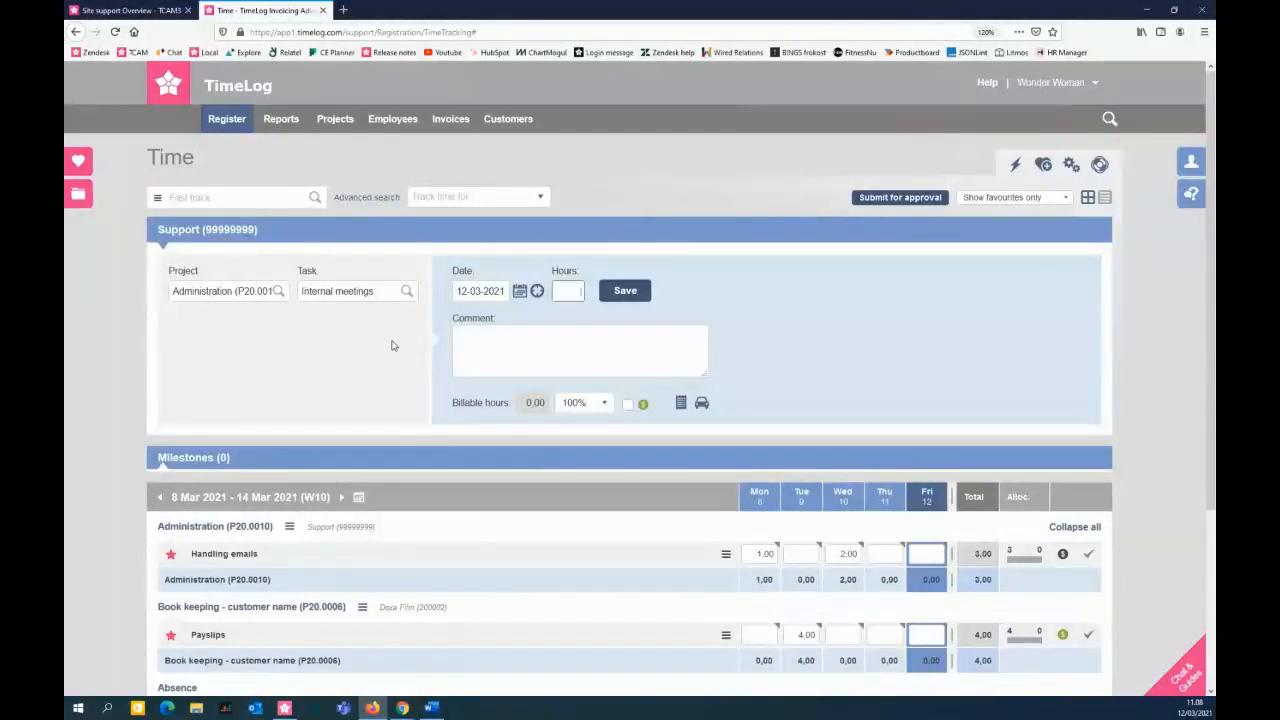
pyautogui.write('3')
pyautogui.click(494, 357)
pyautogui.write('team meeting')
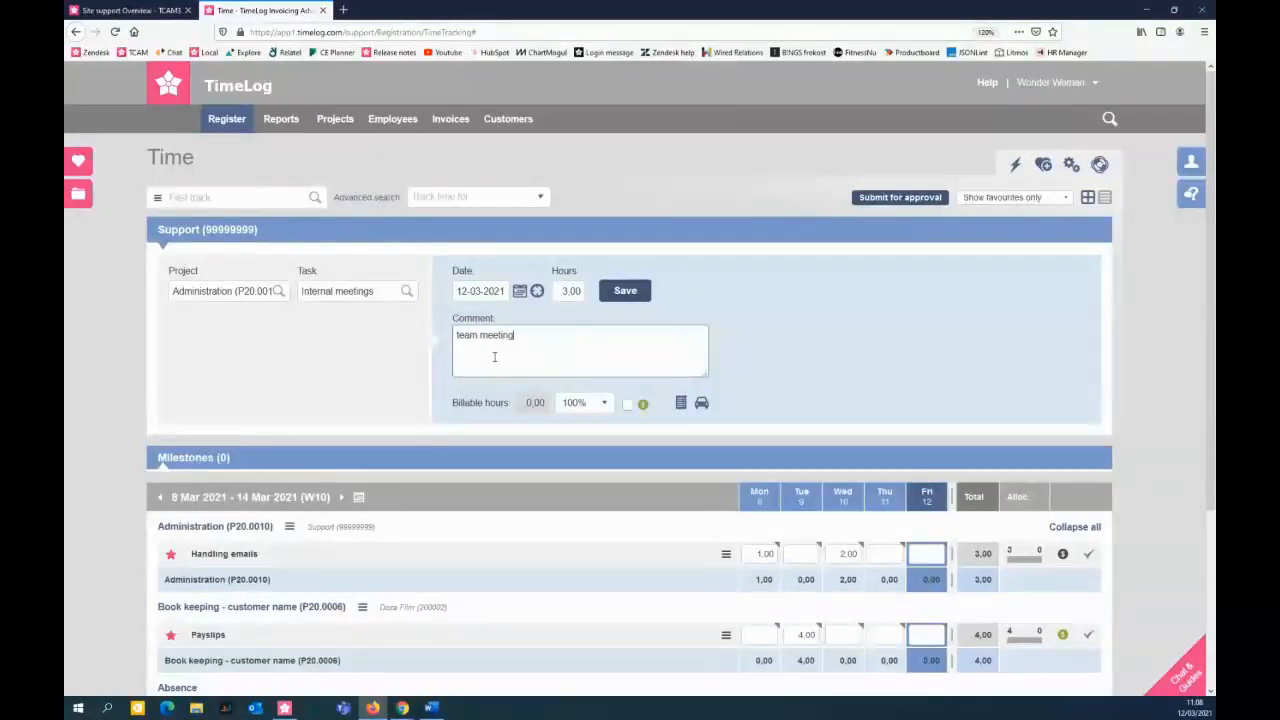
pyautogui.click(625, 291)
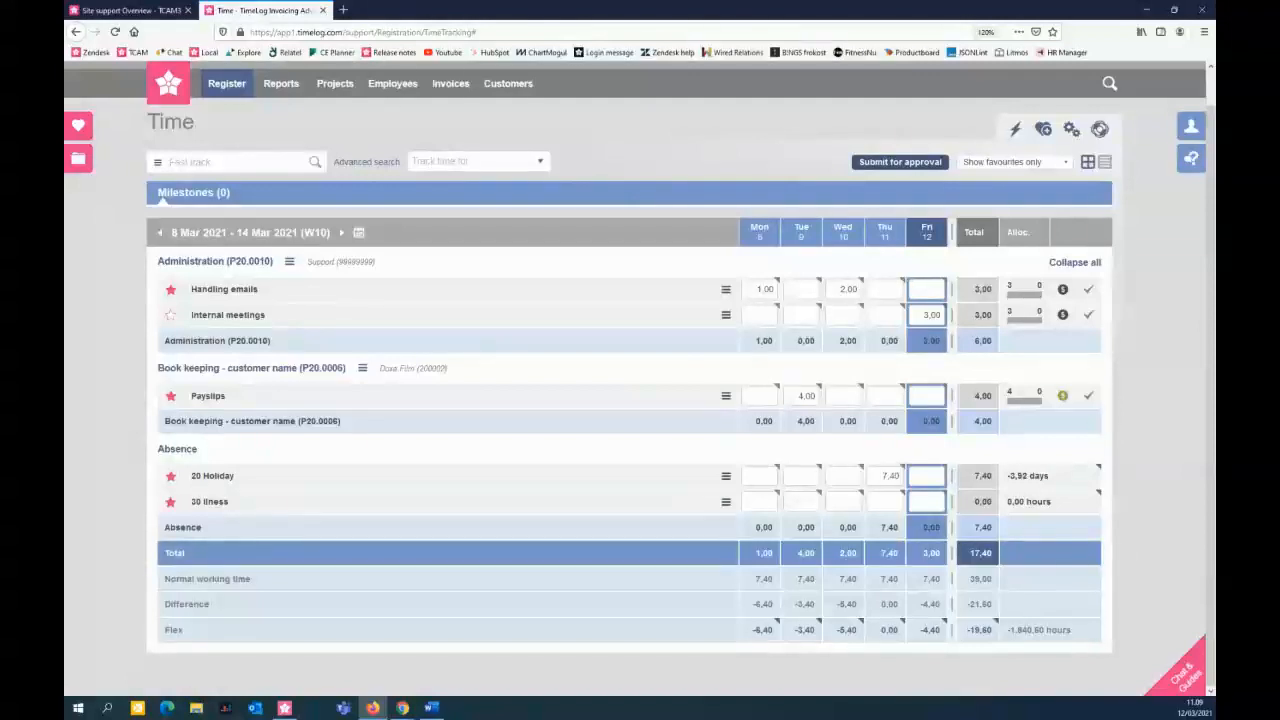
# Step: Review the week's registrations in the detailed timesheet, then return to the weekly timesheet view
pyautogui.click(1105, 173)
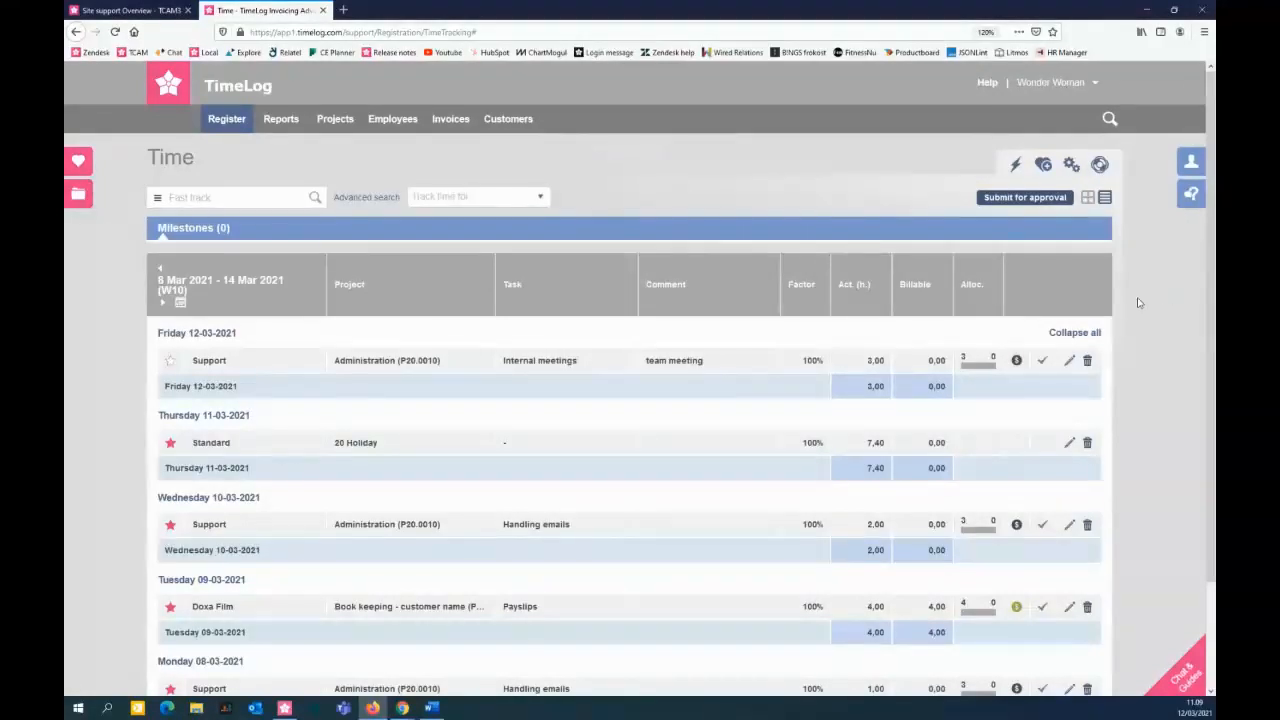
pyautogui.scroll(-2, 1137, 303)
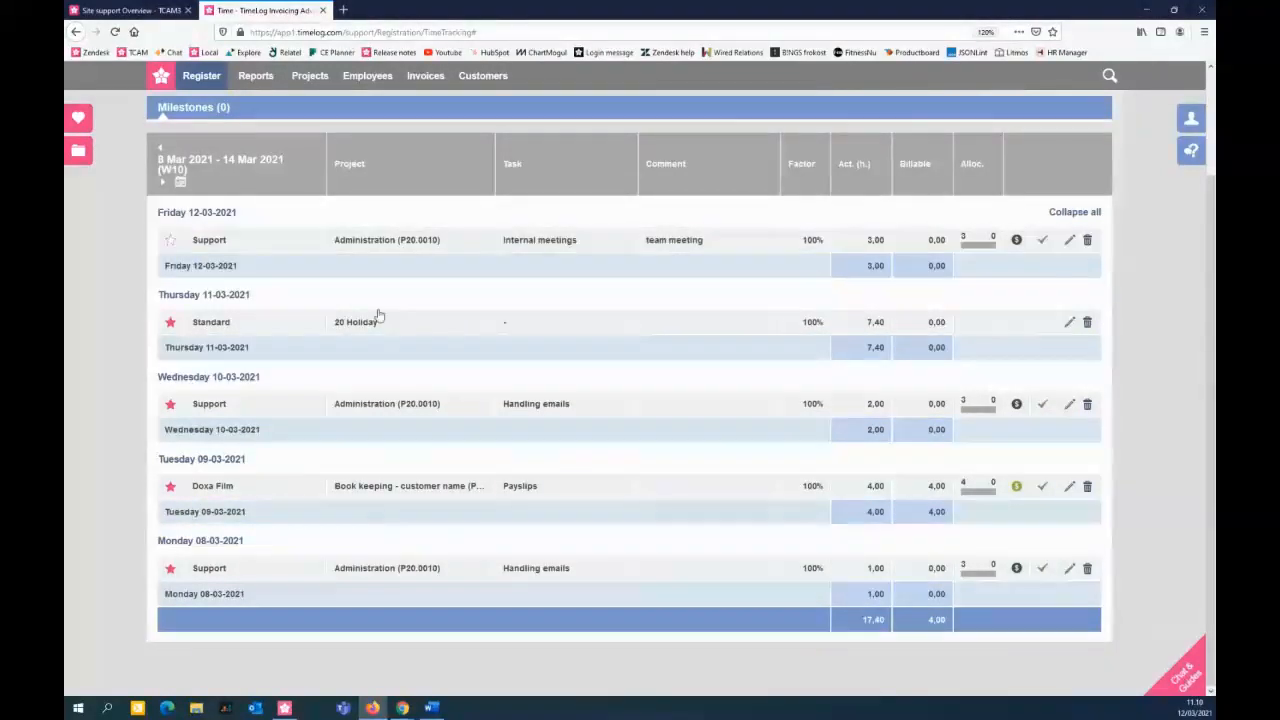
pyautogui.scroll(2, 380, 313)
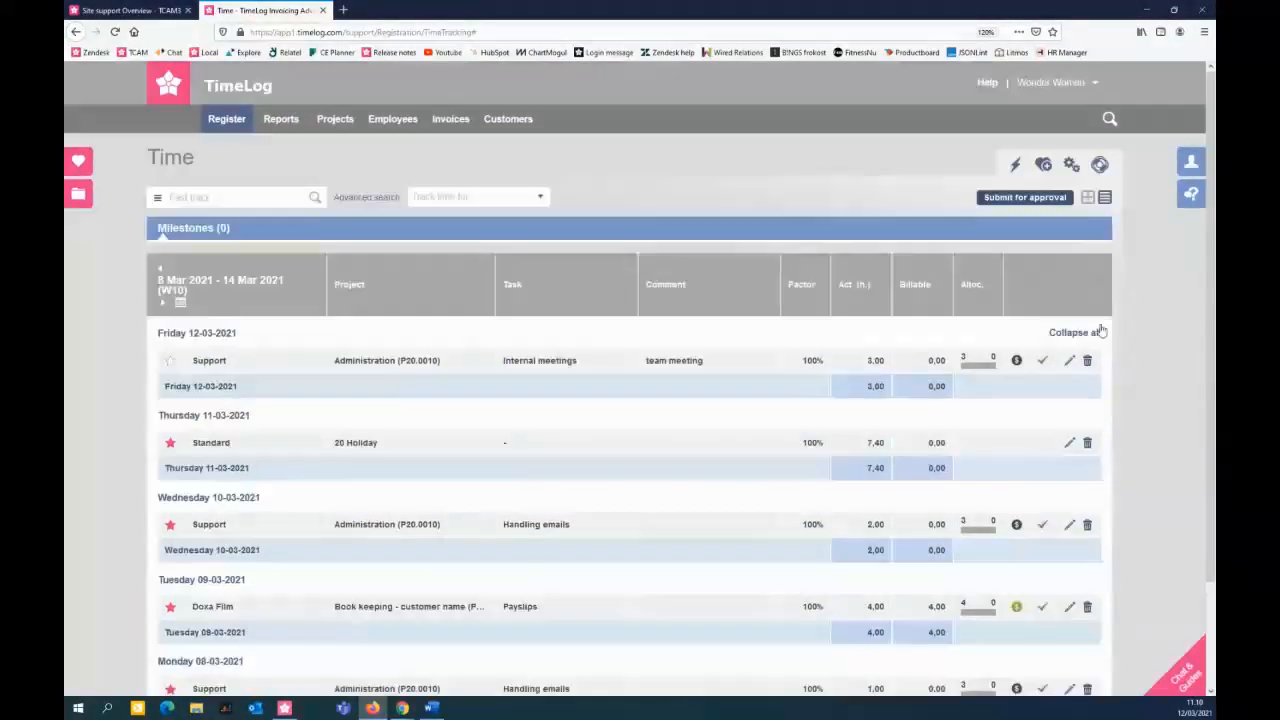
pyautogui.click(1092, 199)
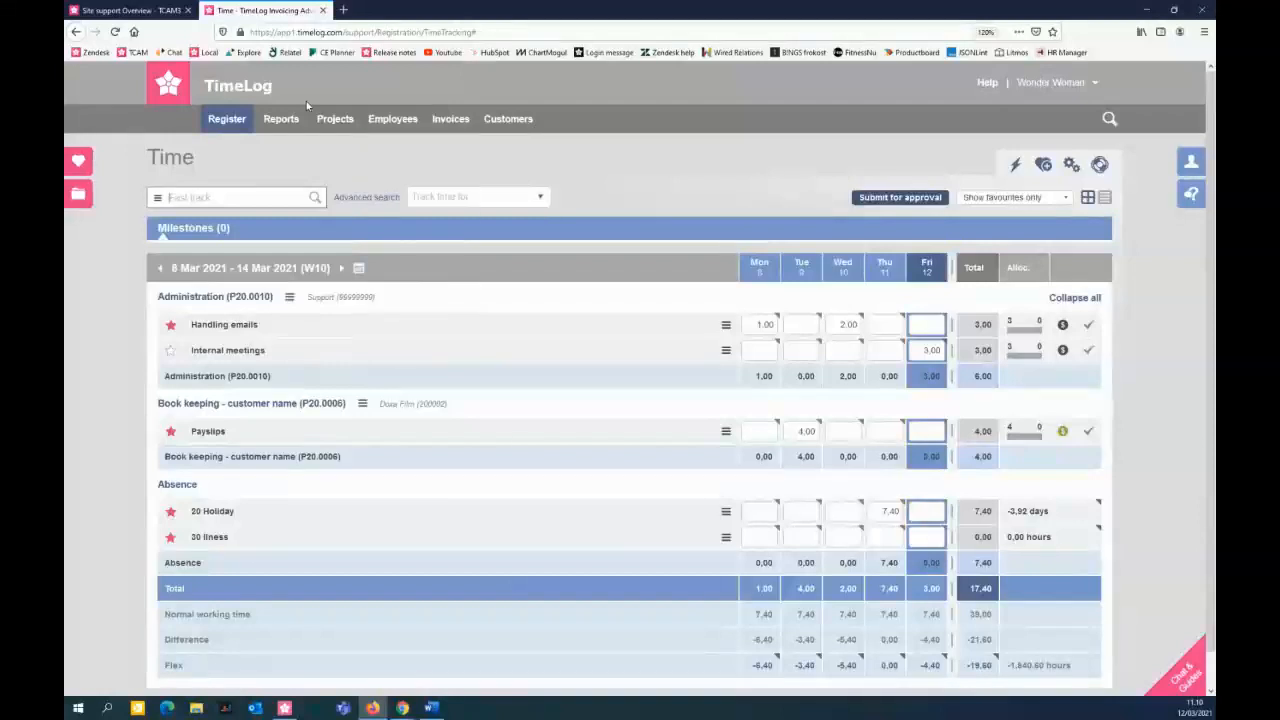
# Step: Start a new personal expense for the customer Support and the project Administration
pyautogui.moveTo(236, 128)
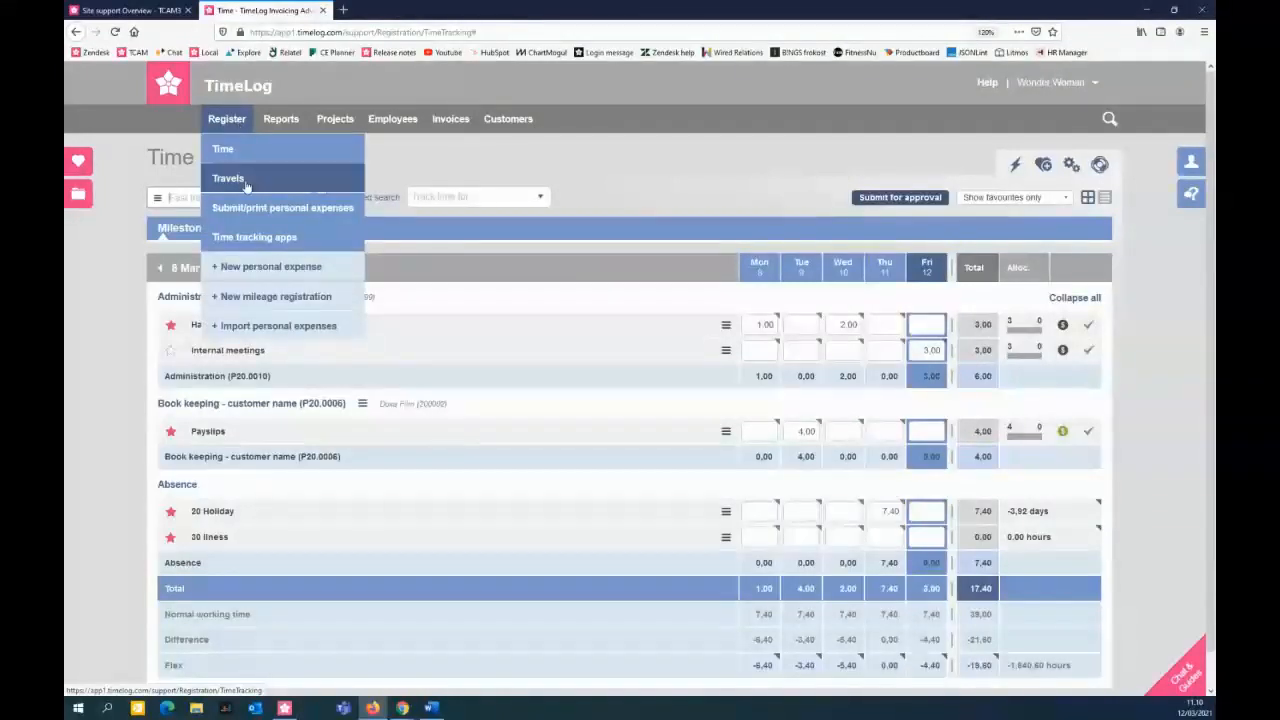
pyautogui.click(338, 268)
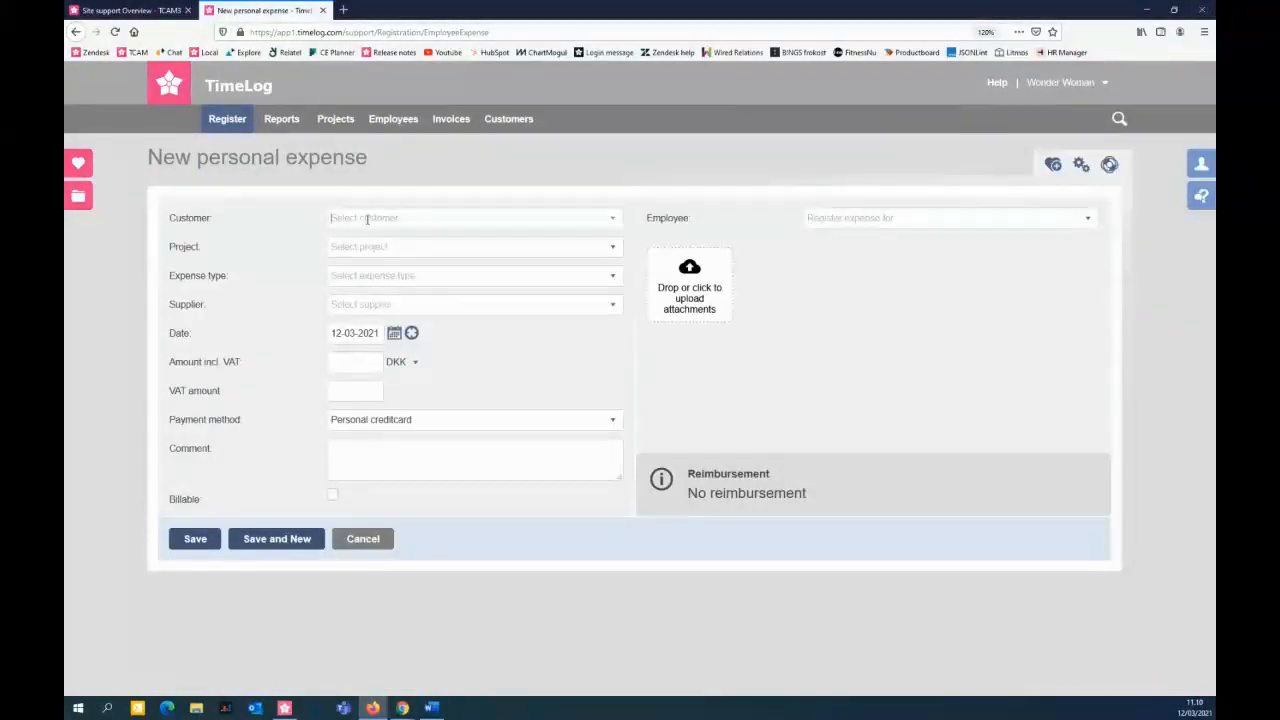
pyautogui.click(367, 219)
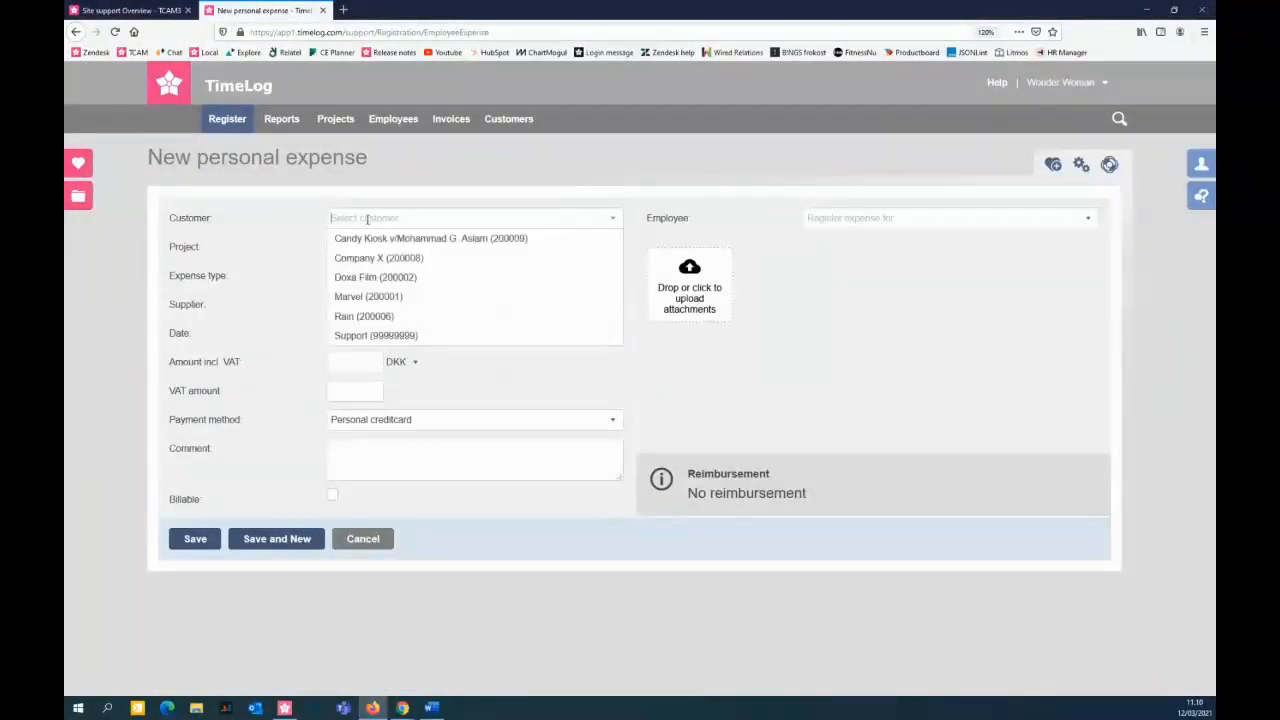
pyautogui.click(379, 336)
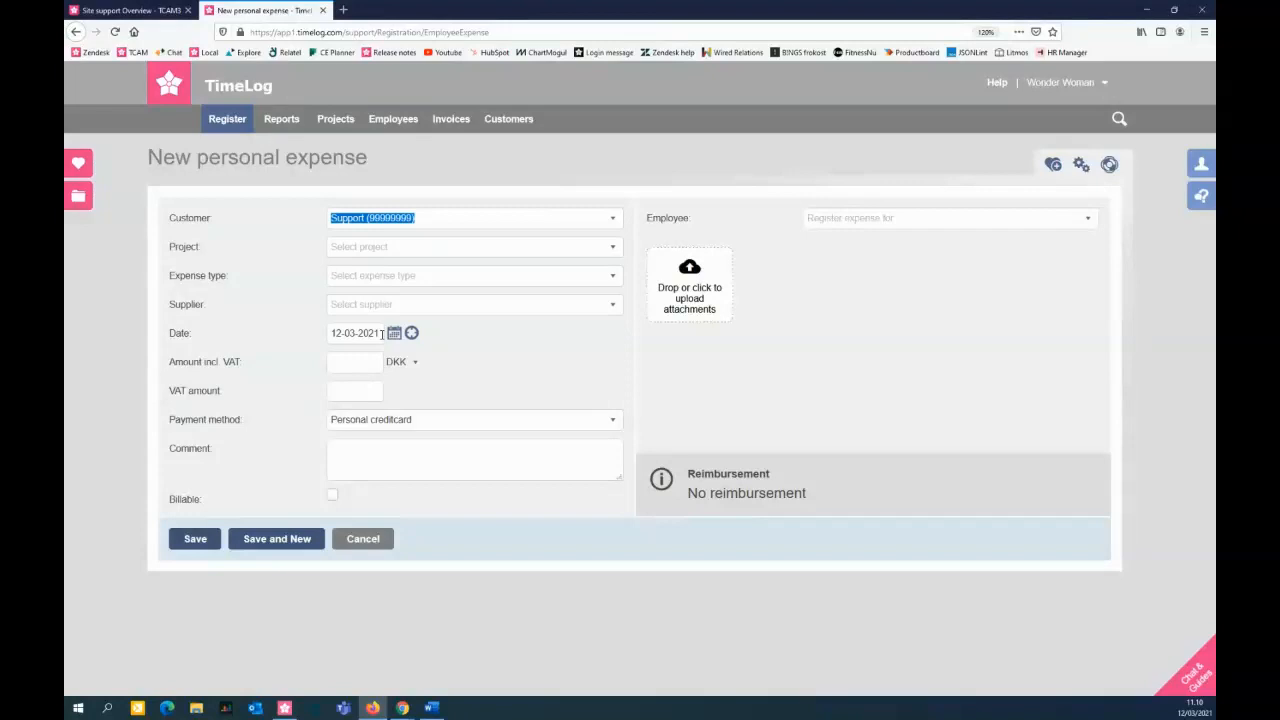
pyautogui.click(359, 247)
pyautogui.click(357, 268)
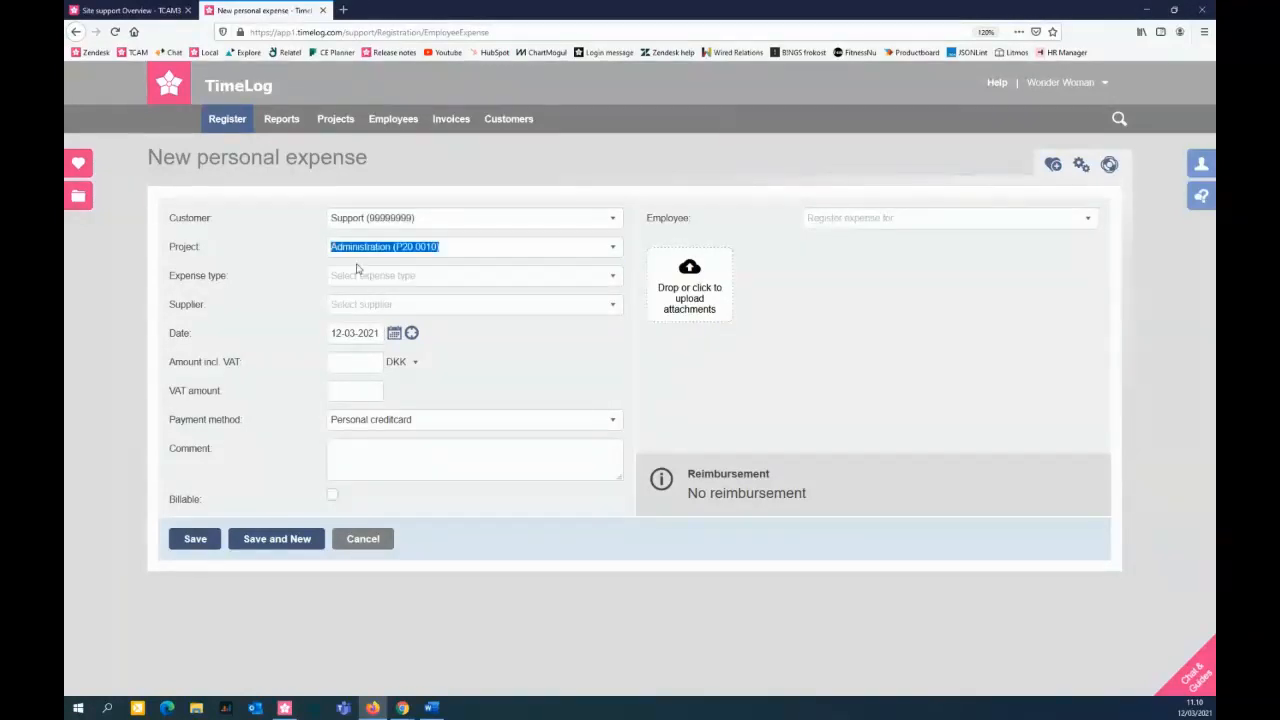
# Step: Set the expense type to 08. Office supplies, the supplier to Headset company and the amount including VAT to 500 DKK
pyautogui.click(360, 275)
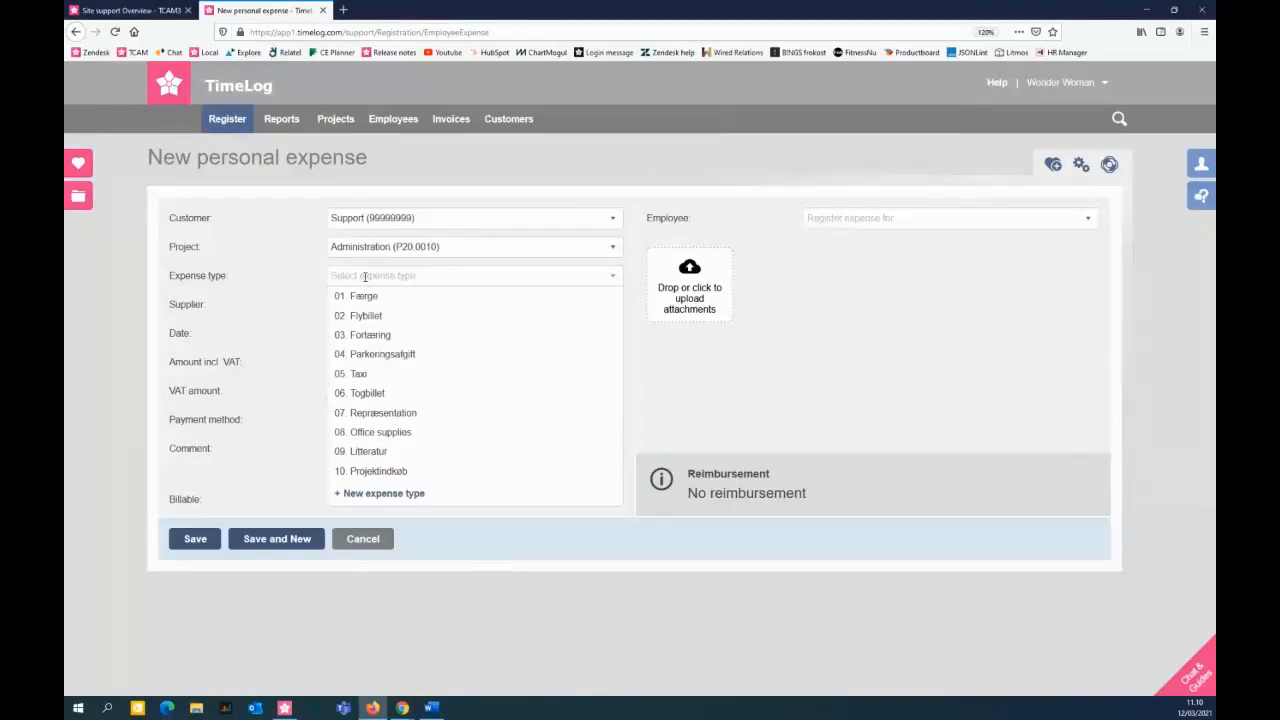
pyautogui.click(428, 440)
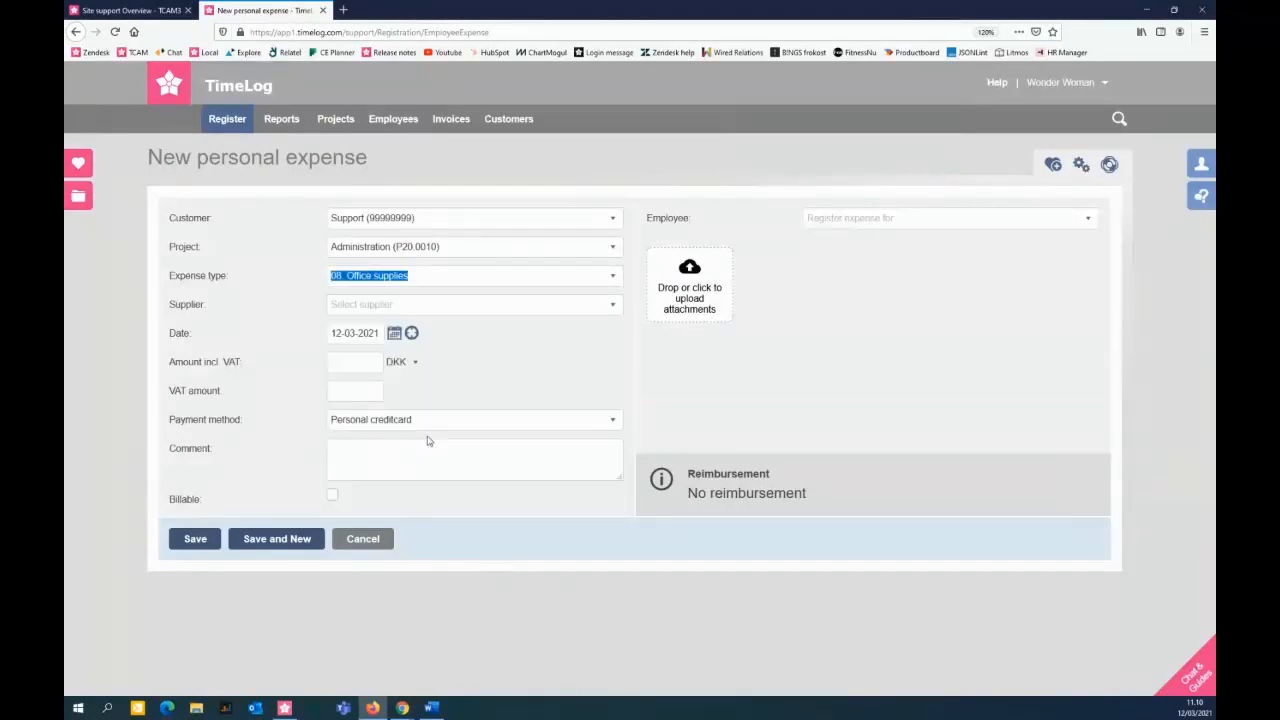
pyautogui.click(467, 306)
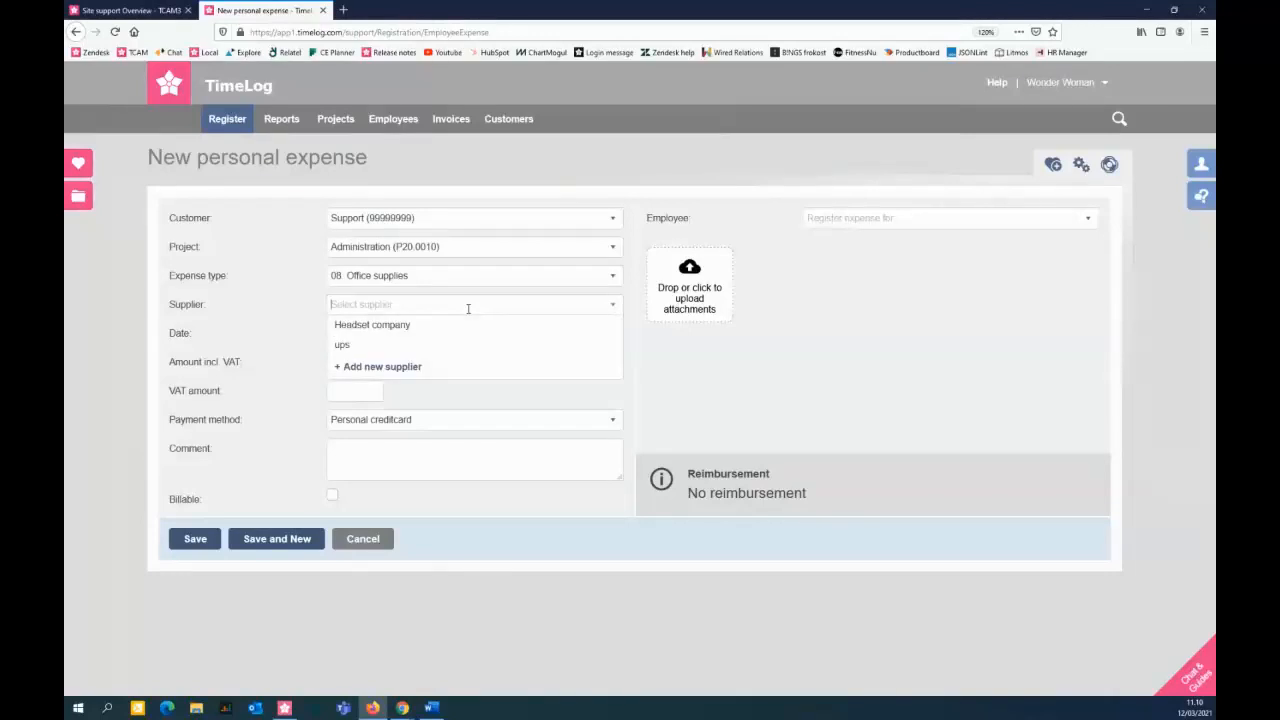
pyautogui.click(401, 329)
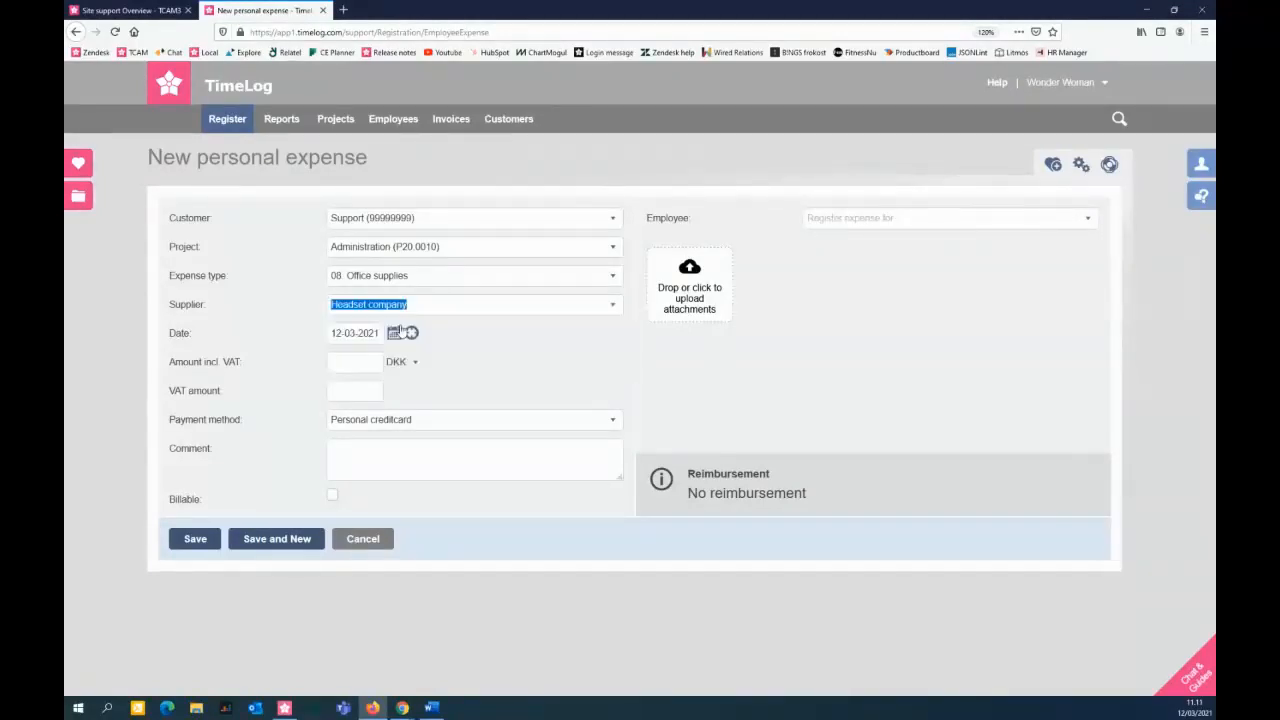
pyautogui.click(339, 361)
pyautogui.write('500')
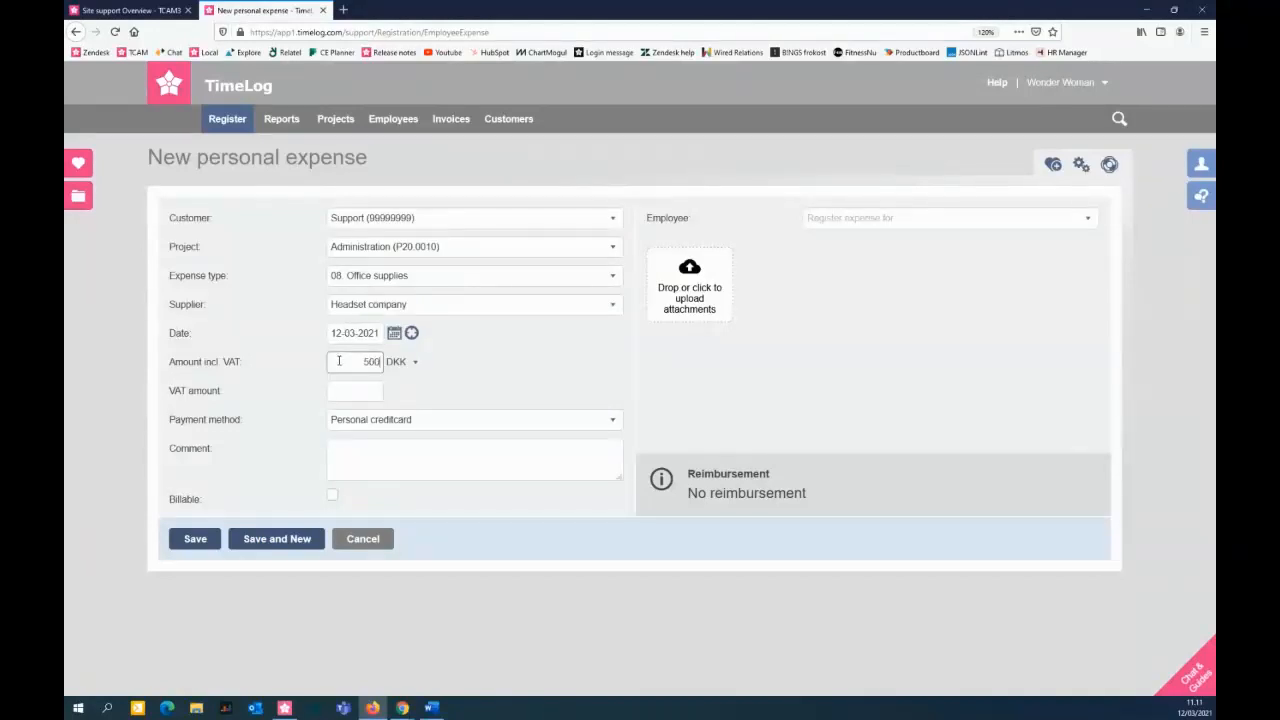
pyautogui.press('Tab')
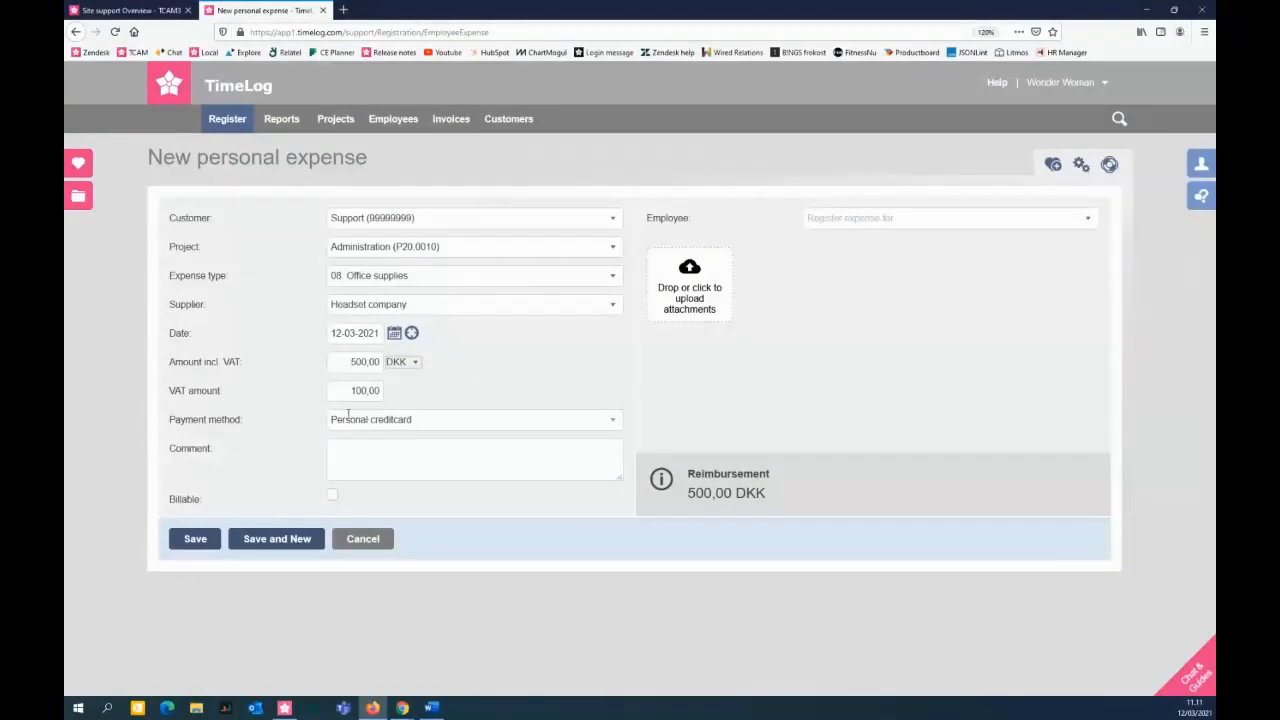
# Step: Add the comment "headset for office" and a headset picture attachment to the expense, and save it
pyautogui.click(392, 448)
pyautogui.write('head')
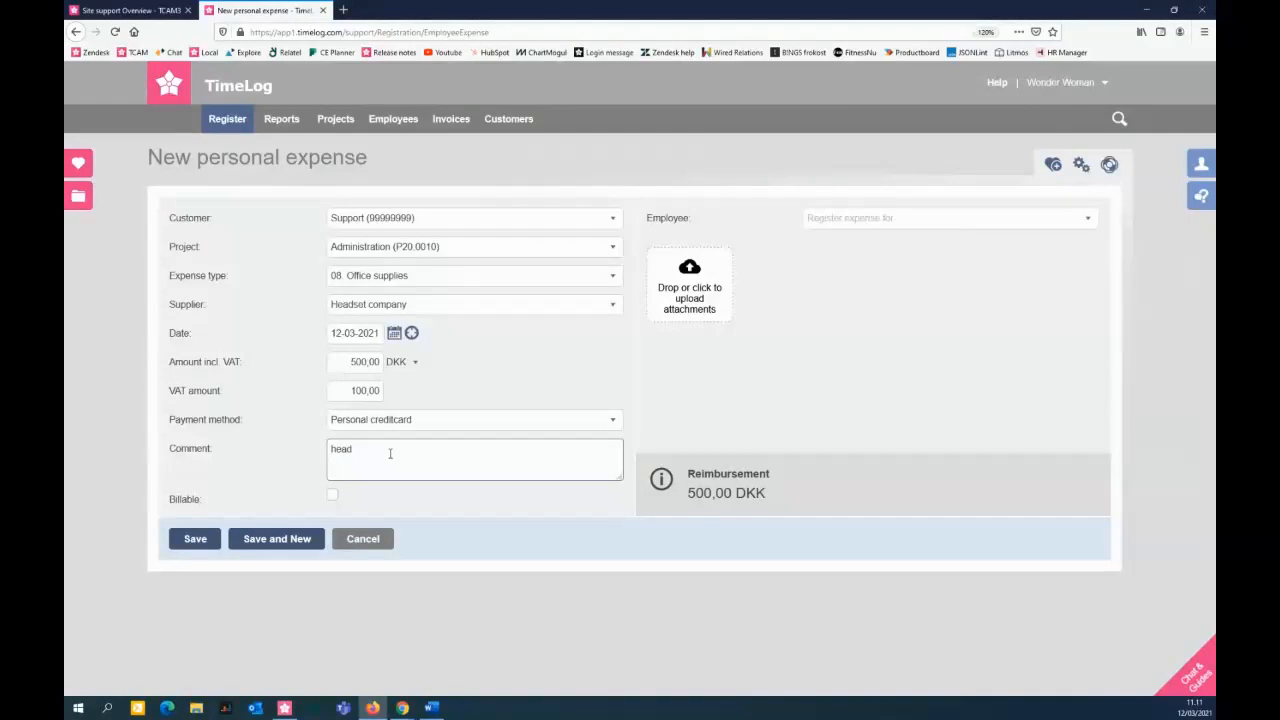
pyautogui.write('set for office')
pyautogui.click(689, 300)
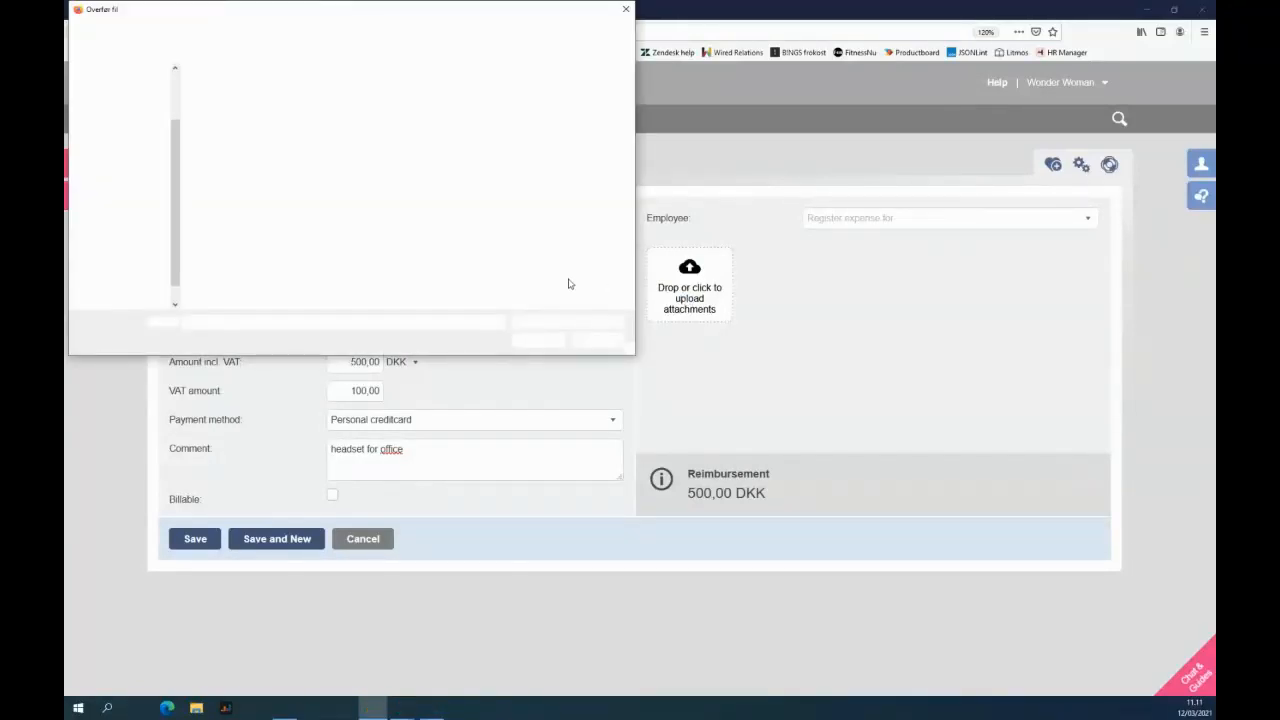
pyautogui.doubleClick(300, 100)
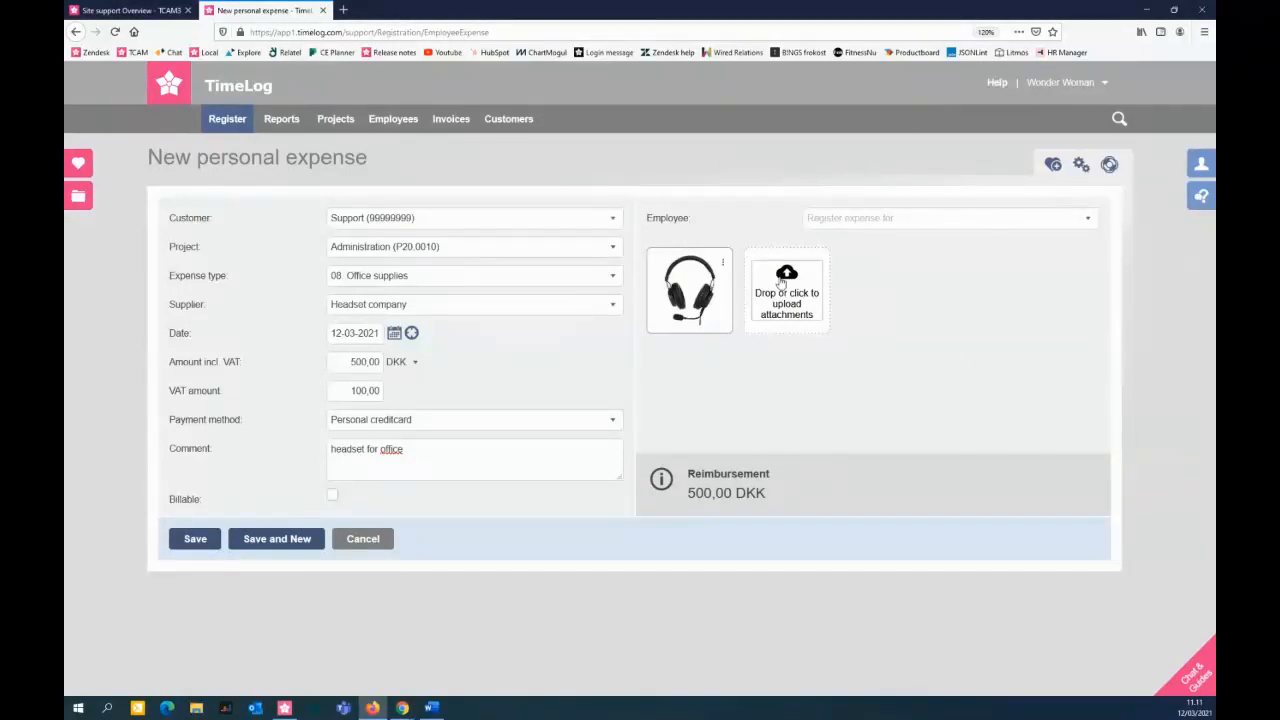
pyautogui.click(193, 545)
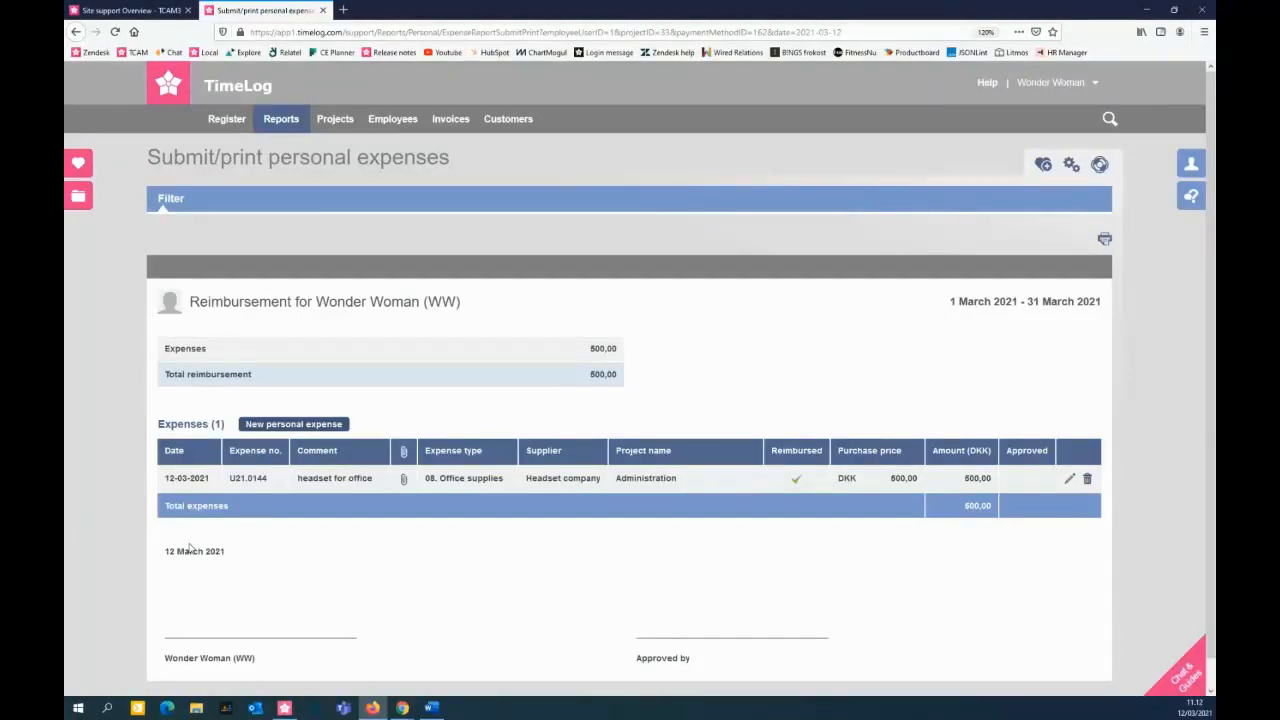
# Step: View the receipt attached to the headset expense in the reimbursement report and close it
pyautogui.moveTo(226, 120)
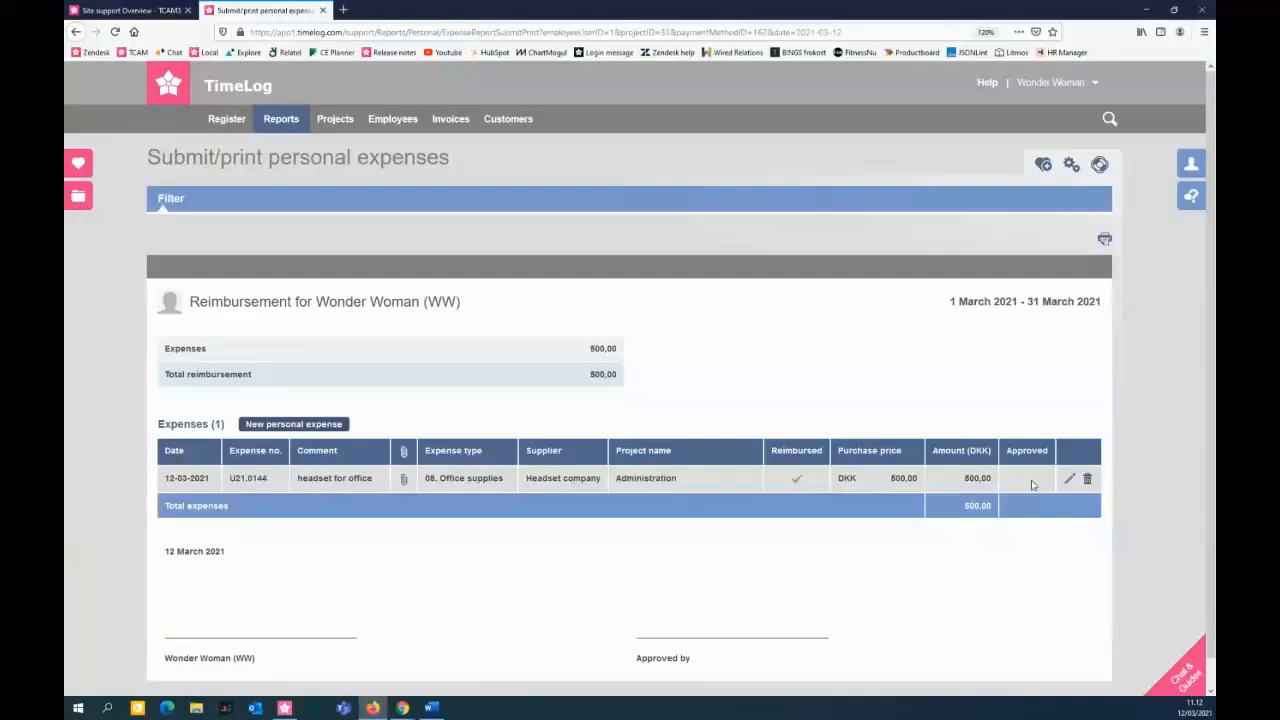
pyautogui.click(401, 480)
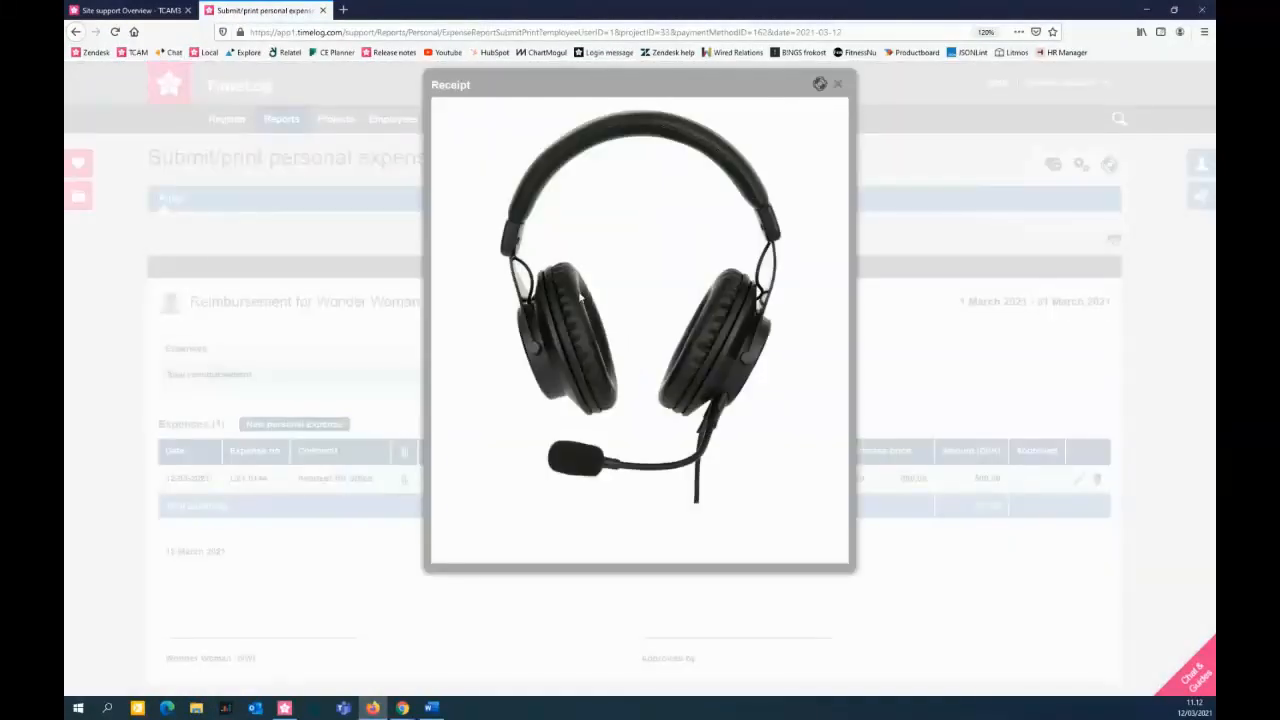
pyautogui.click(838, 86)
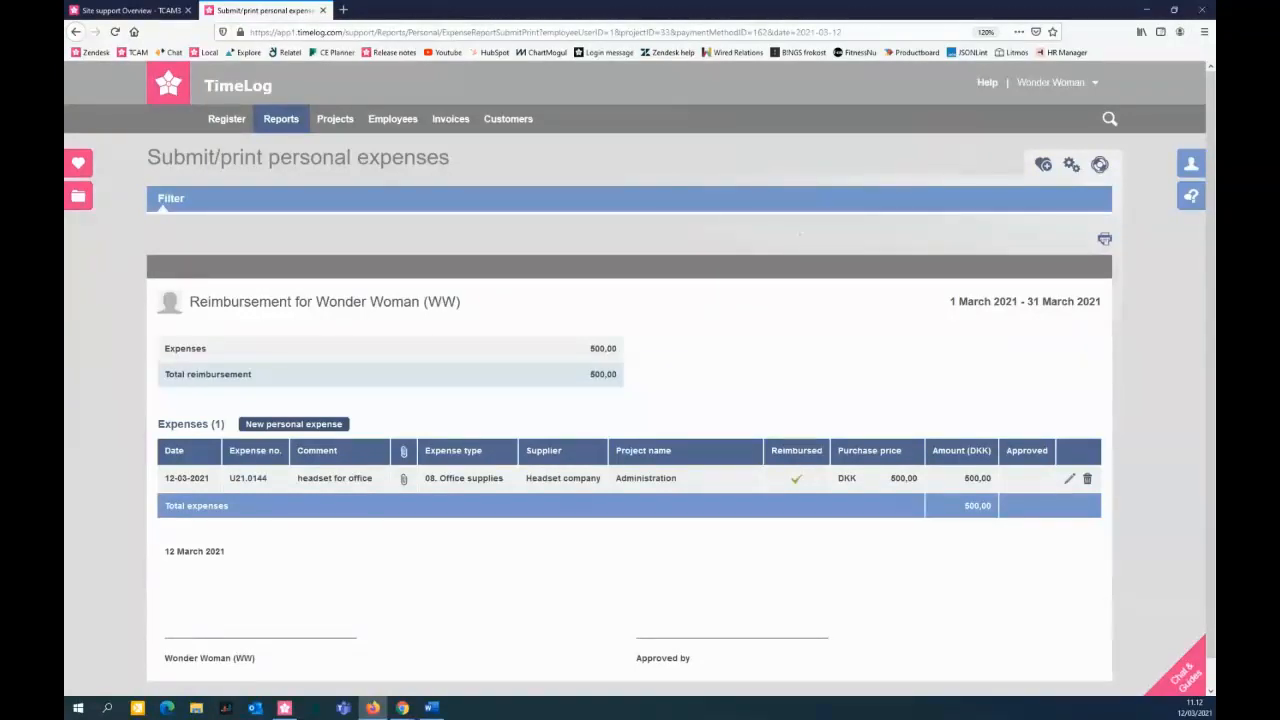
# Step: Return to time registration and review the page's personal settings, including the default period and the projects and tasks filter options
pyautogui.click(242, 150)
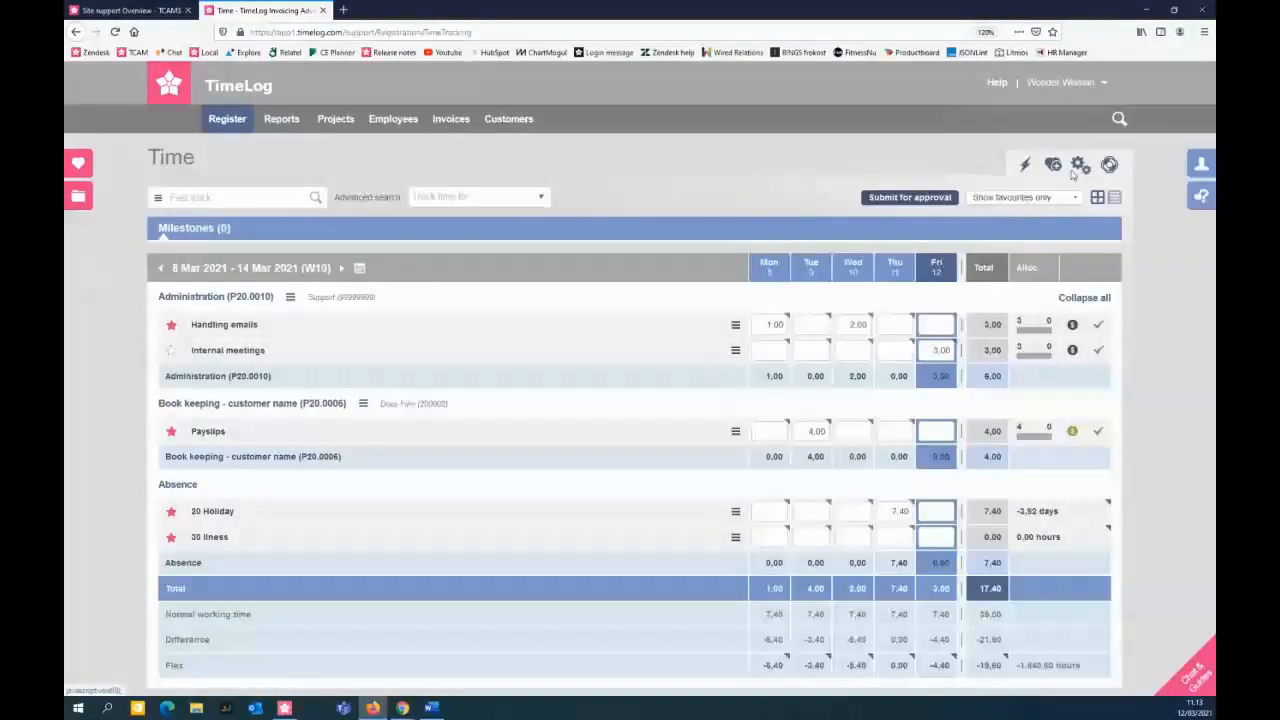
pyautogui.click(1075, 170)
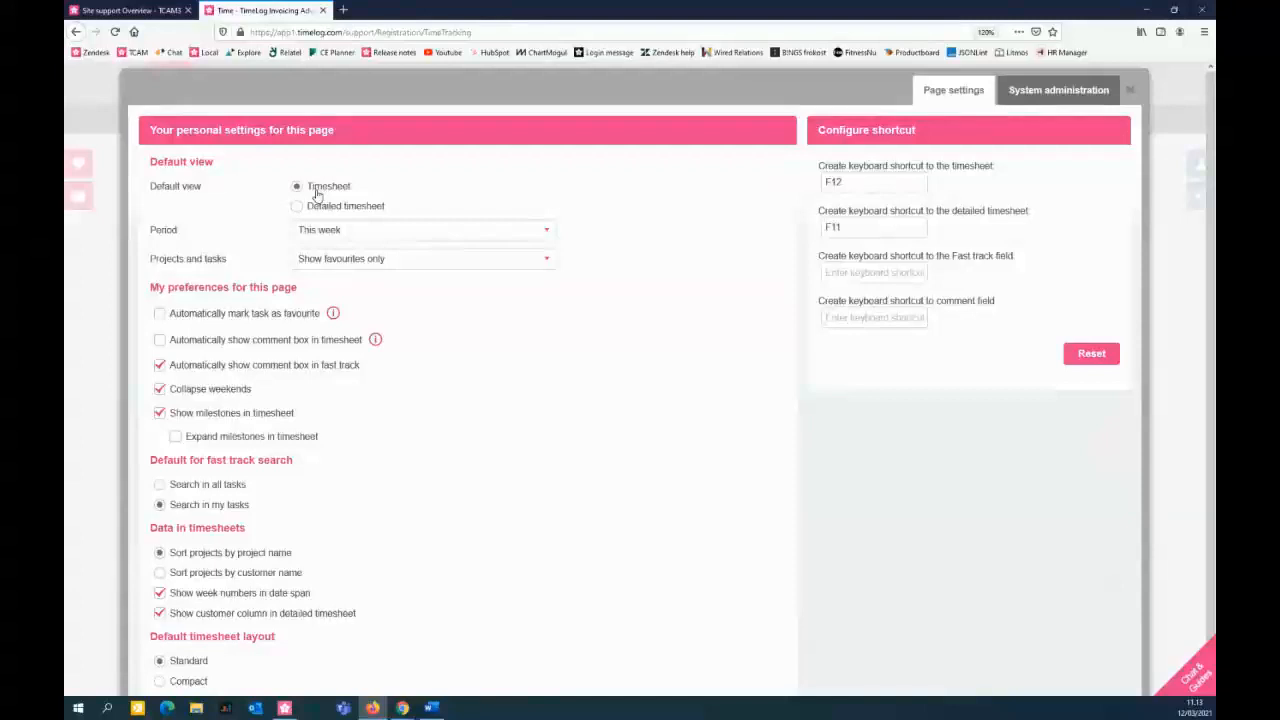
pyautogui.click(337, 240)
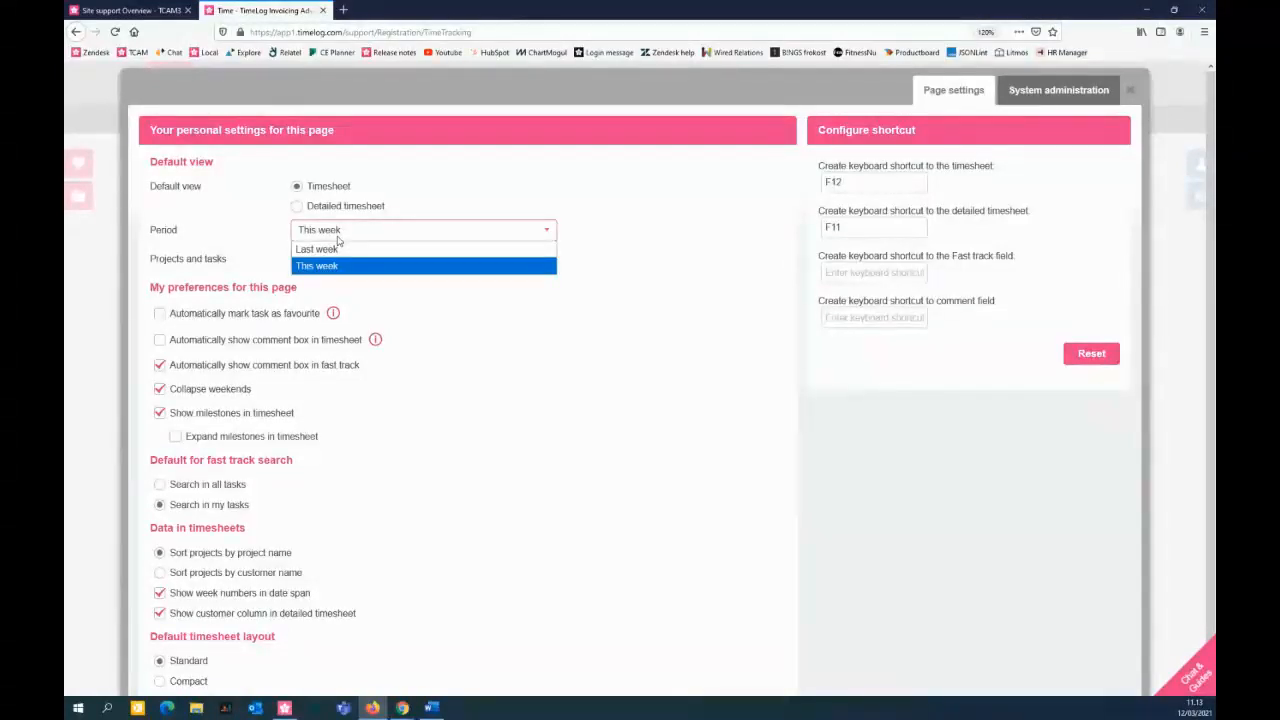
pyautogui.click(338, 239)
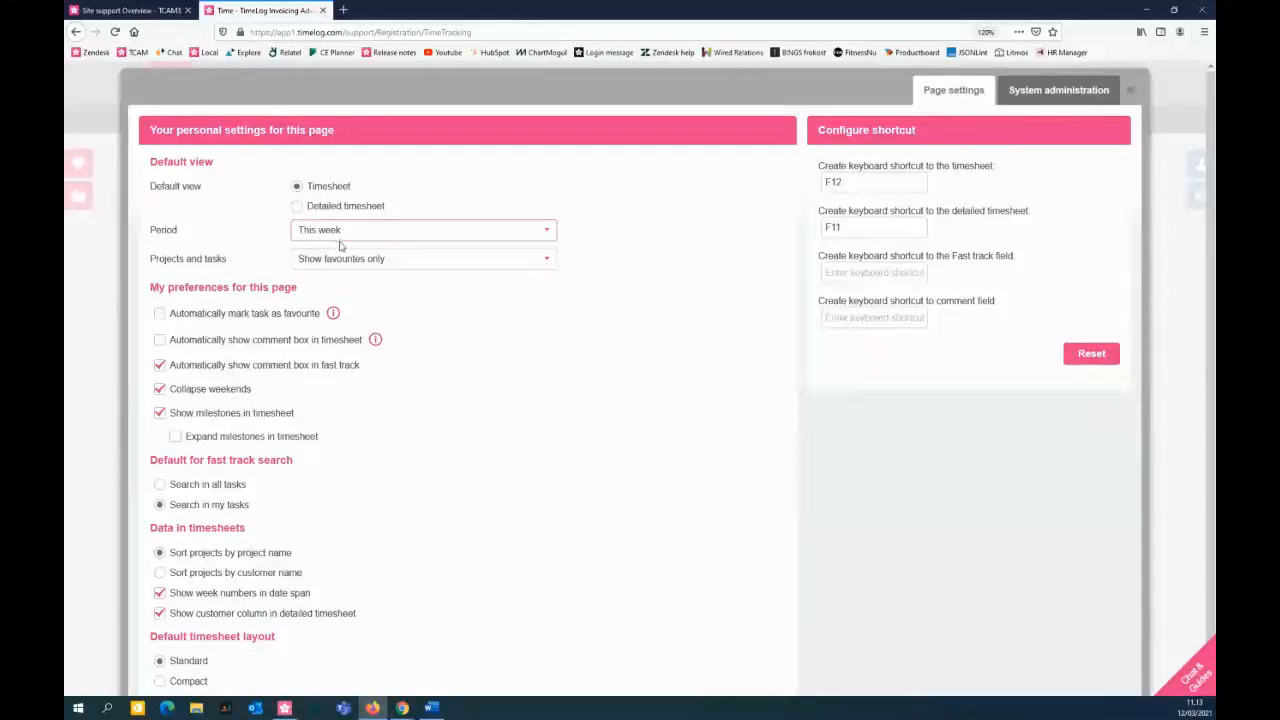
pyautogui.click(351, 262)
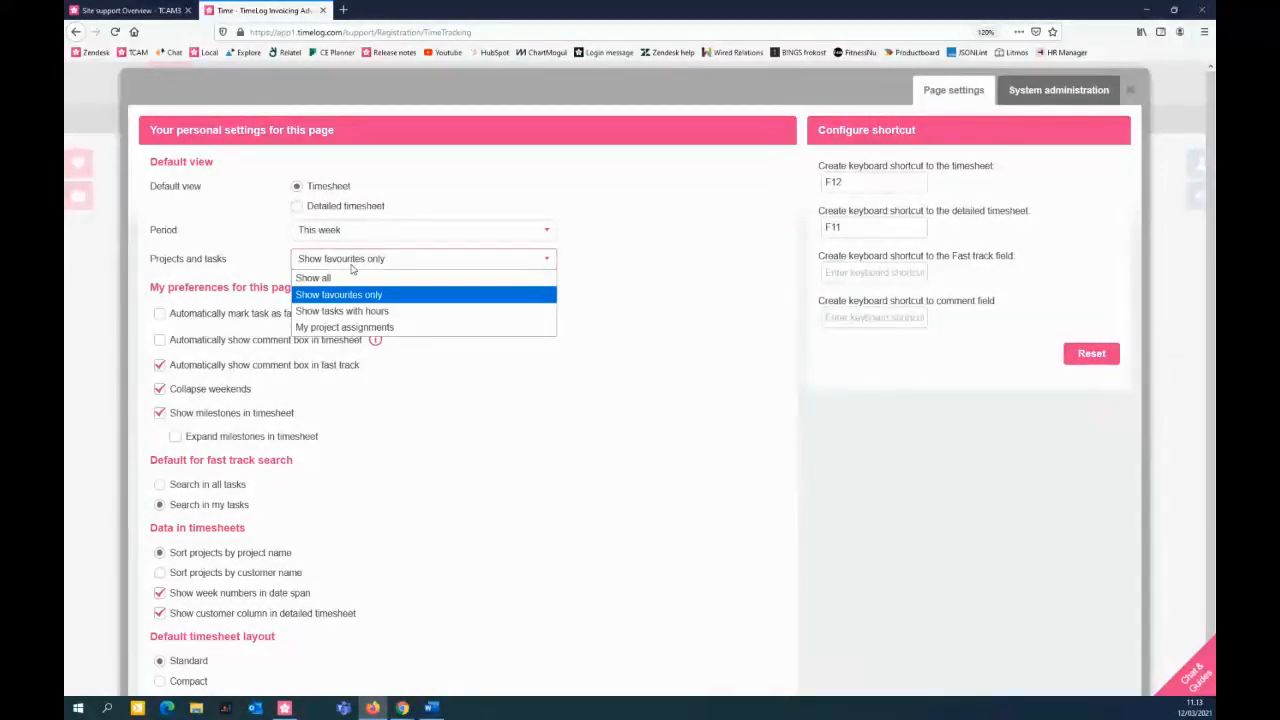
pyautogui.click(343, 296)
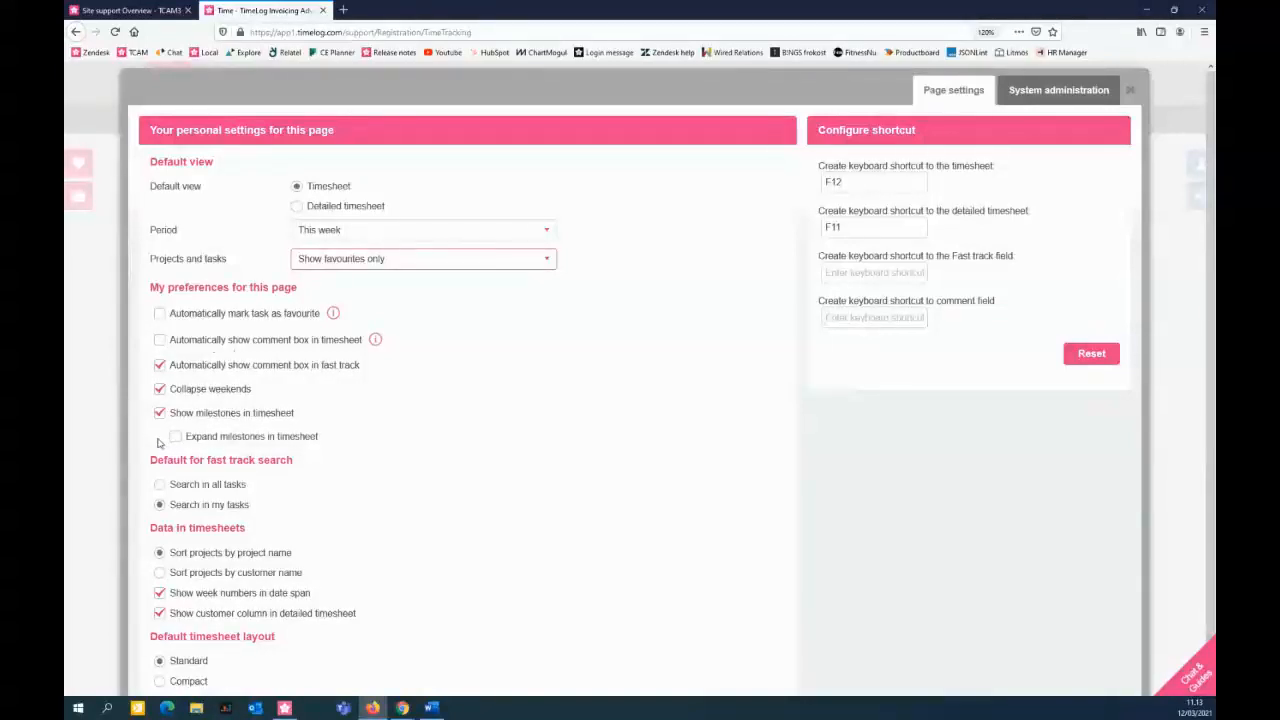
pyautogui.scroll(-1, 157, 443)
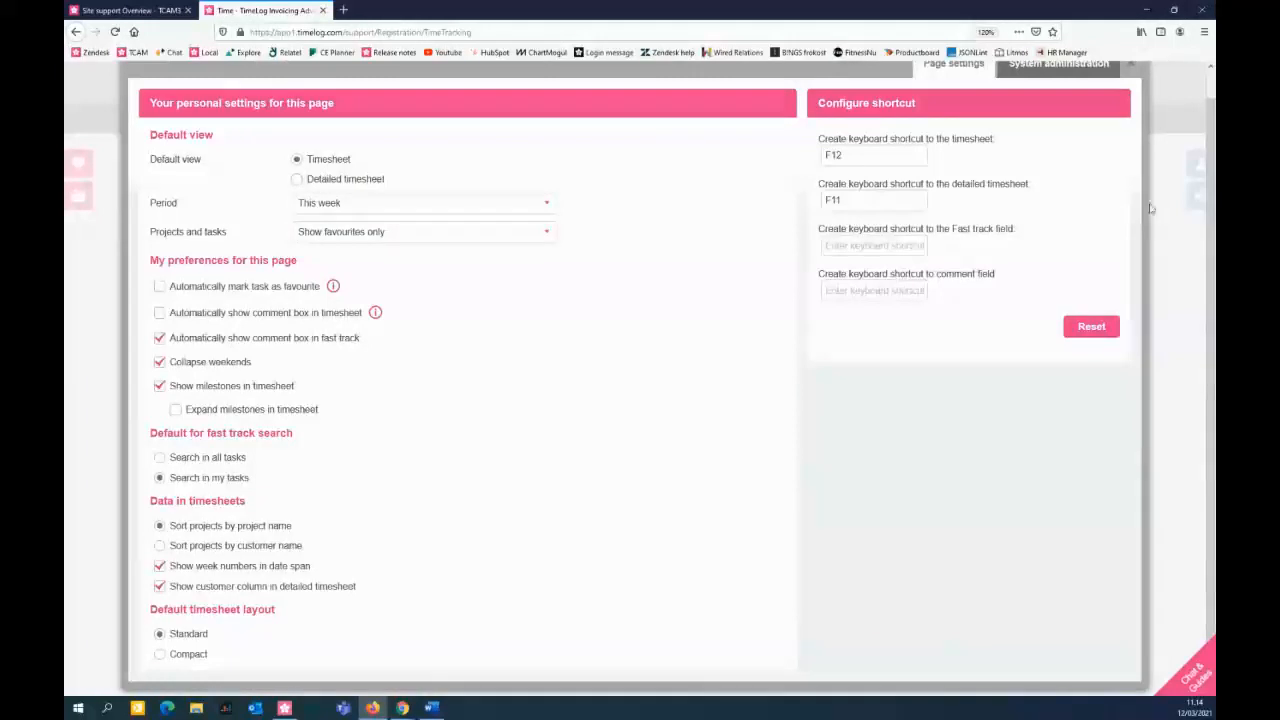
pyautogui.click(1153, 167)
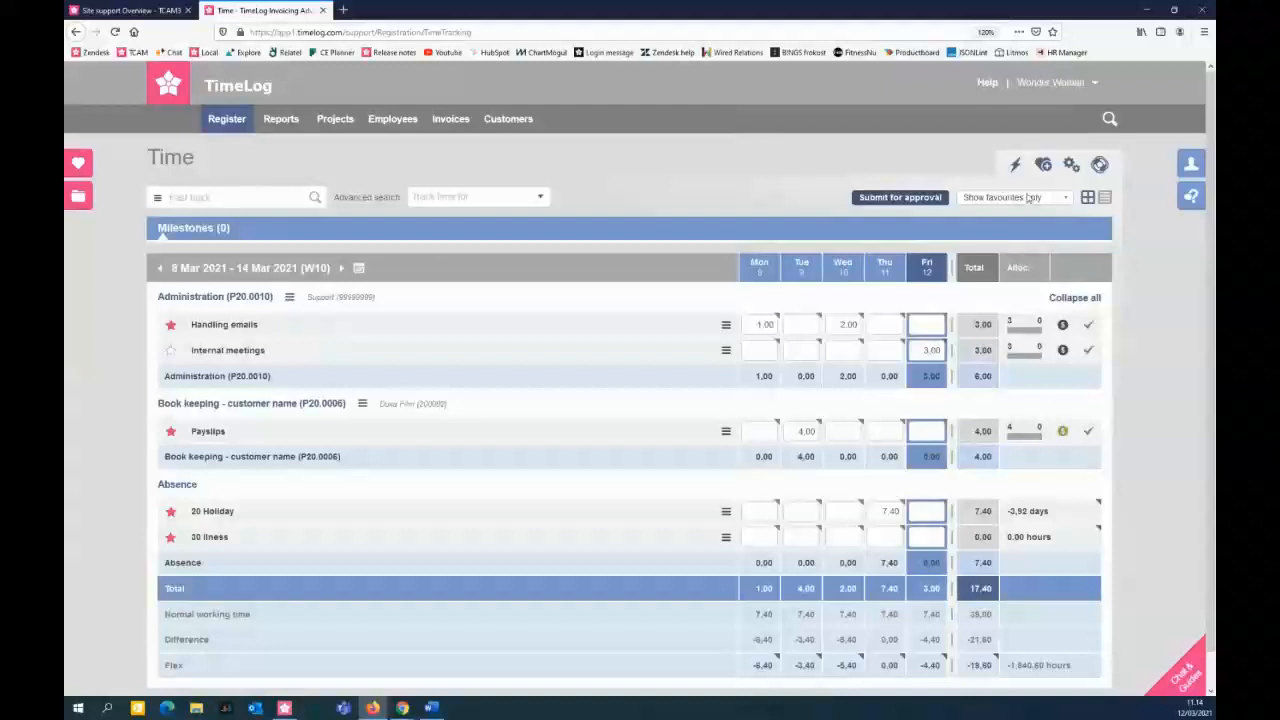
# Step: Open the help article for the Time page in its own window, follow the redirect, read through the introduction and close the article
pyautogui.click(1099, 165)
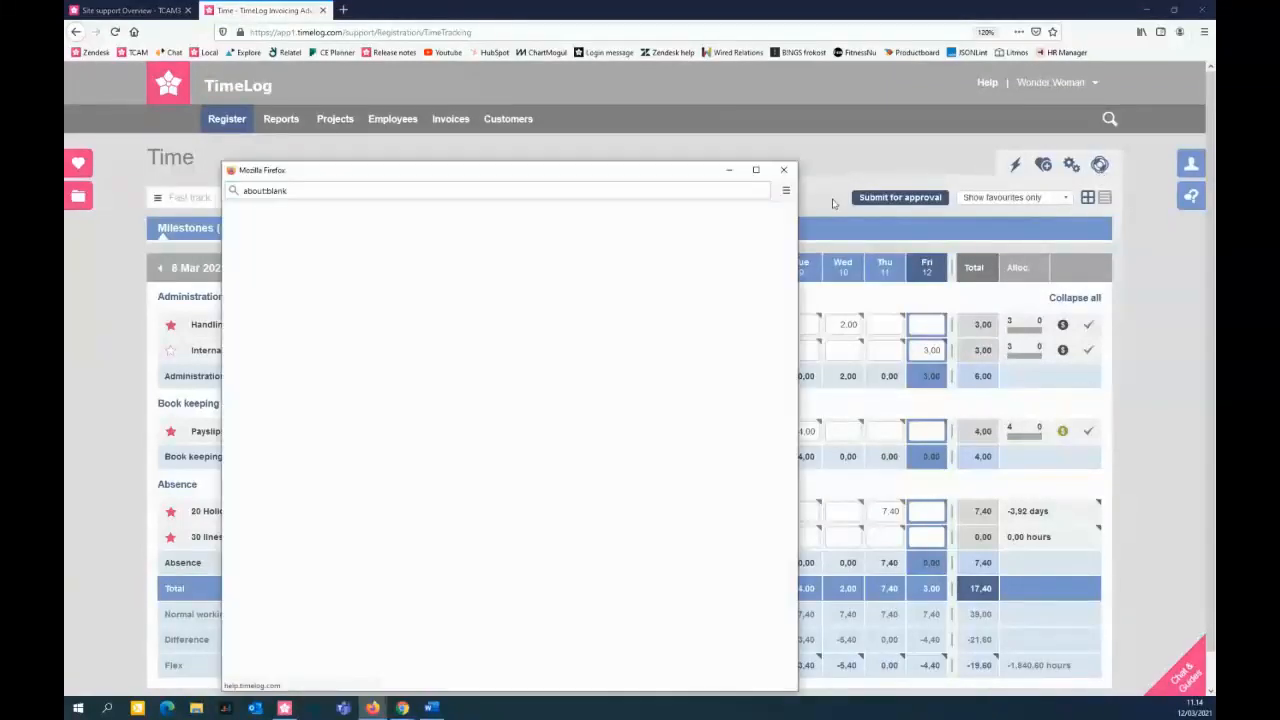
pyautogui.moveTo(651, 177); pyautogui.dragTo(734, 94)
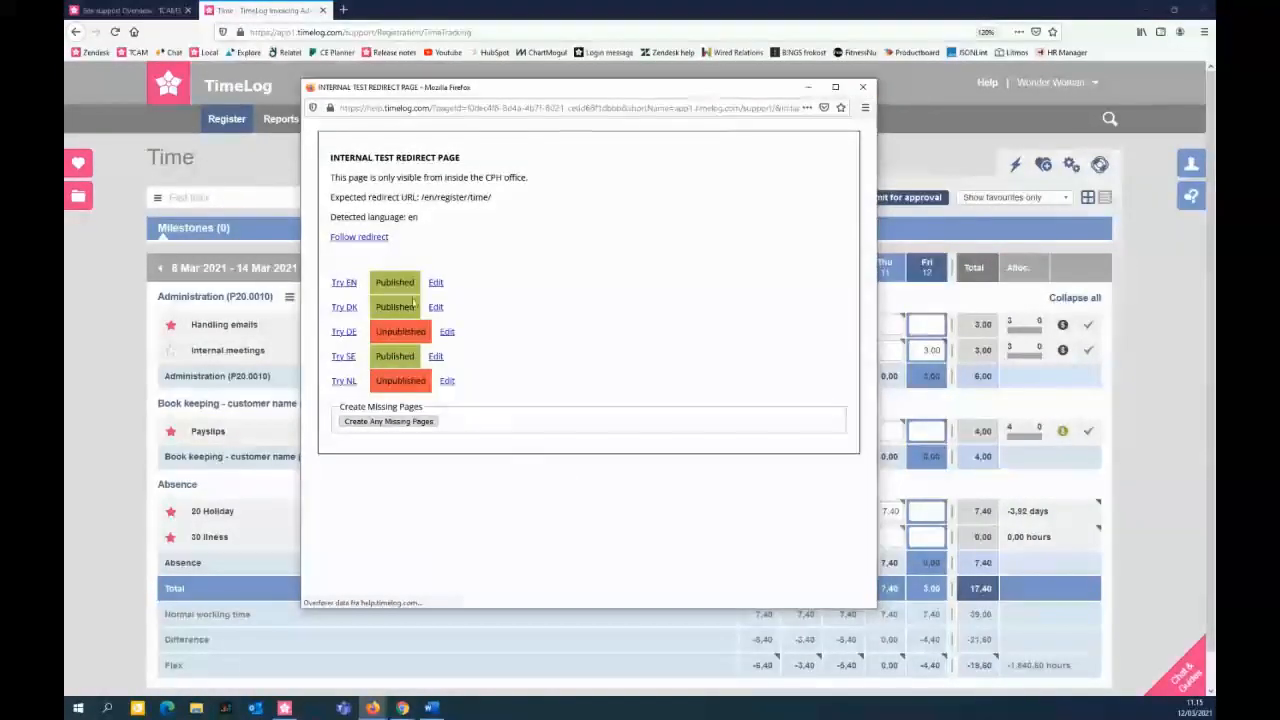
pyautogui.click(360, 237)
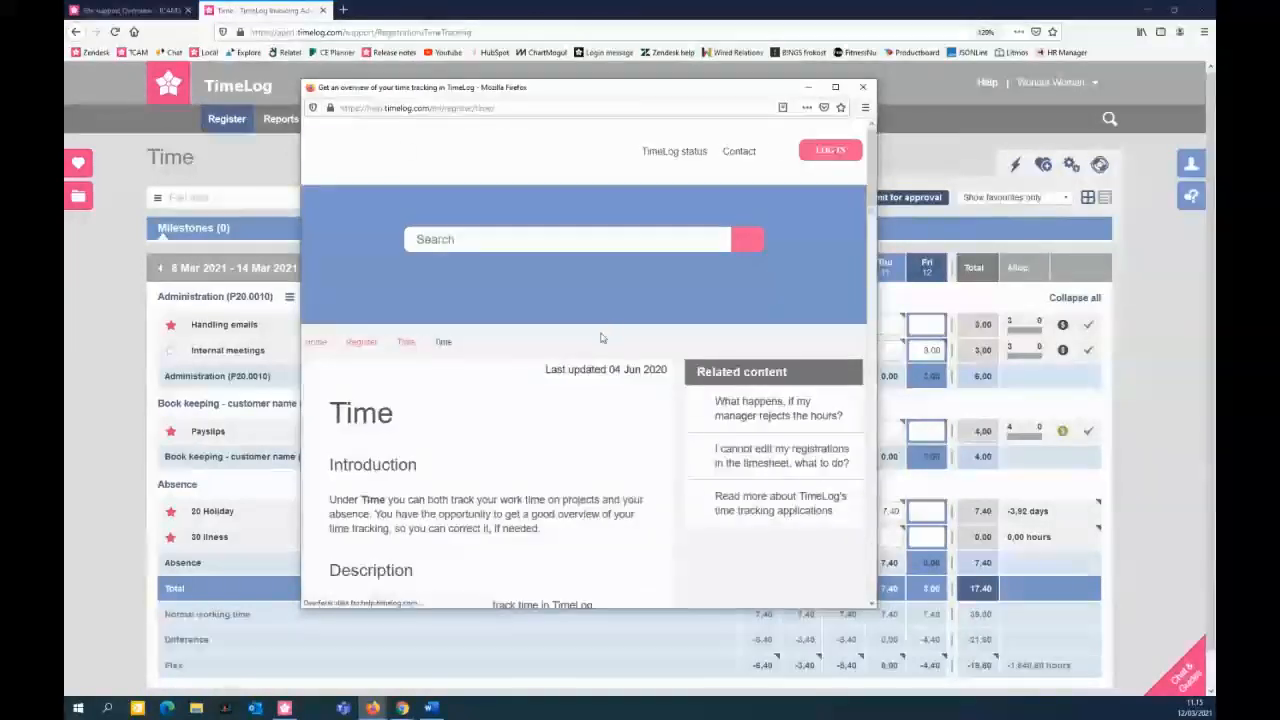
pyautogui.scroll(-3, 502, 297)
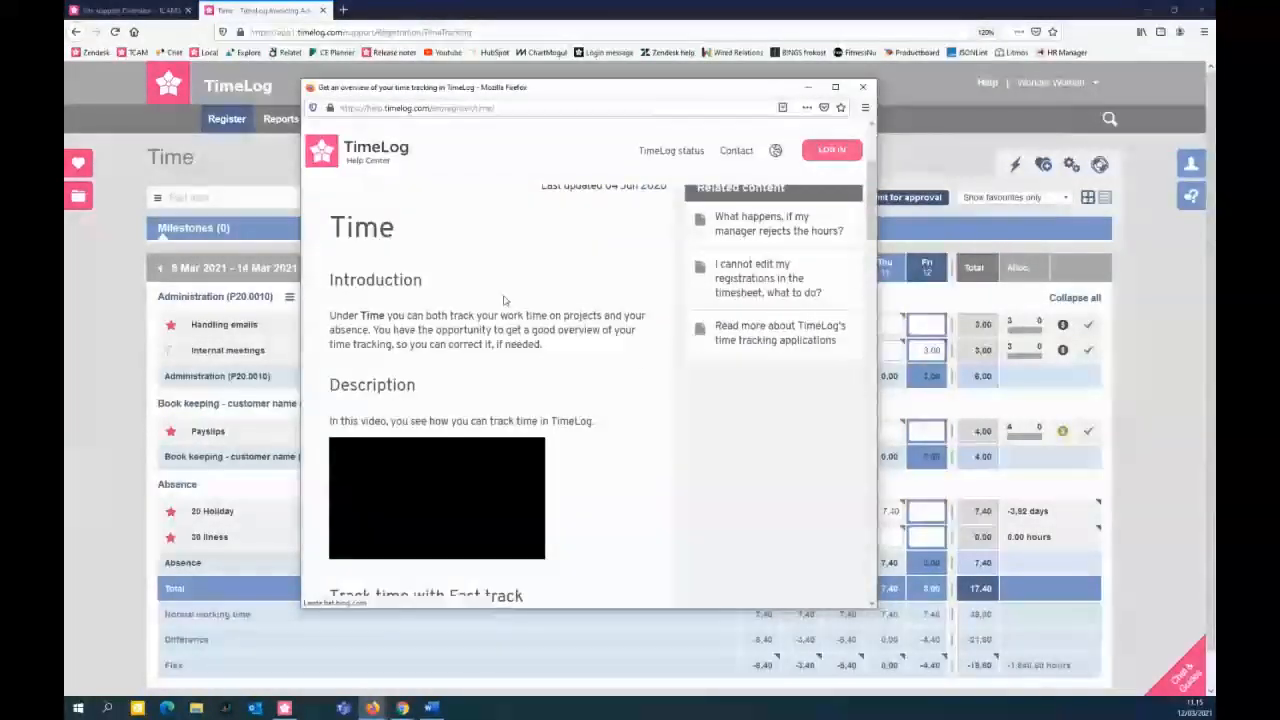
pyautogui.scroll(1, 512, 311)
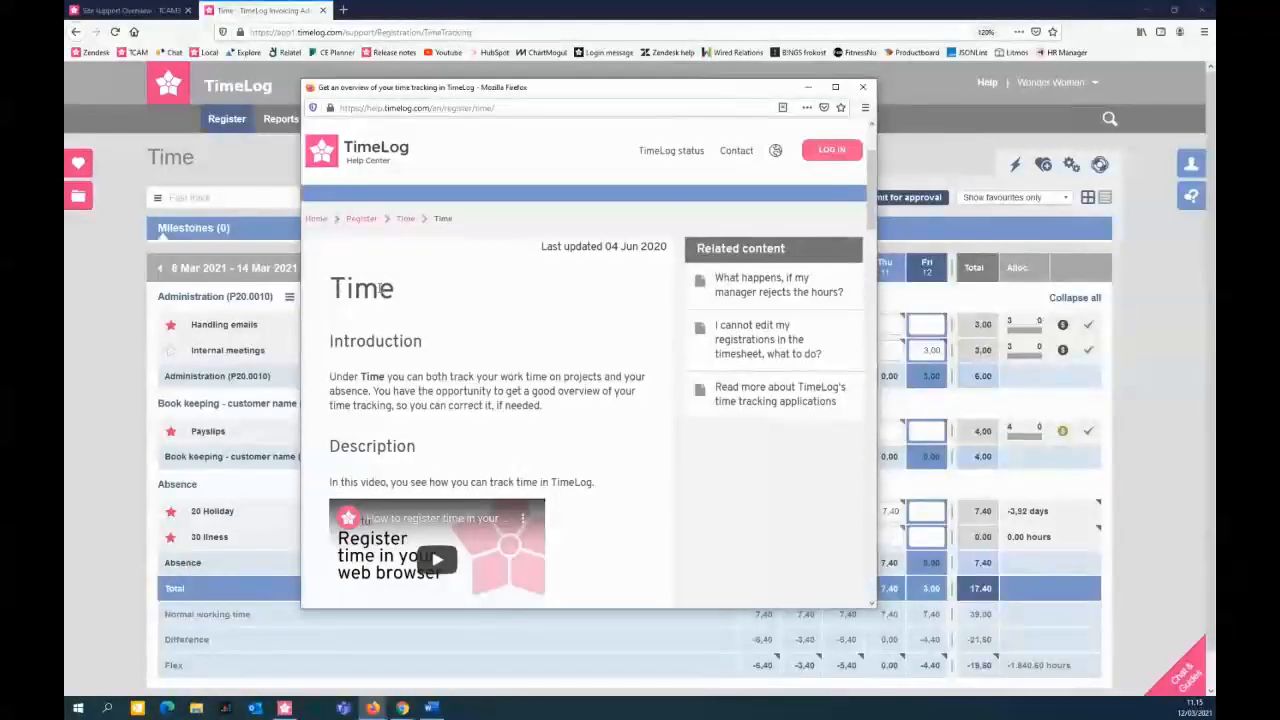
pyautogui.scroll(2, 409, 293)
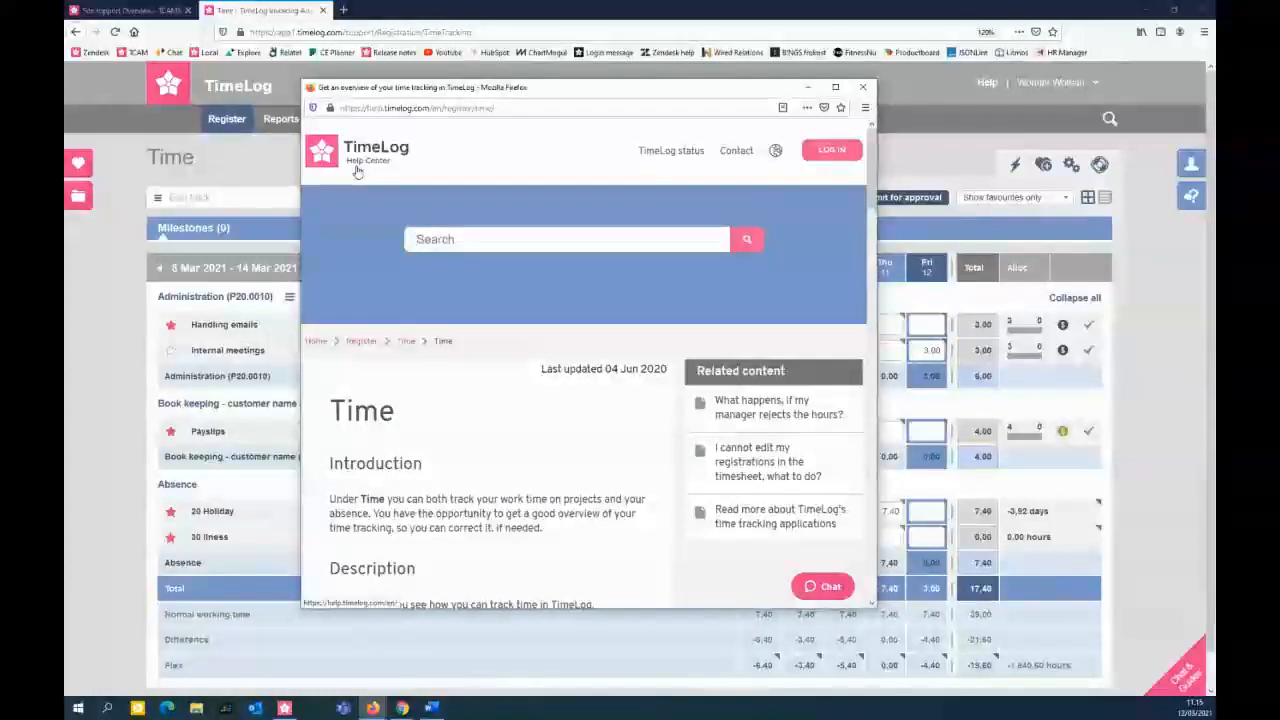
pyautogui.click(857, 90)
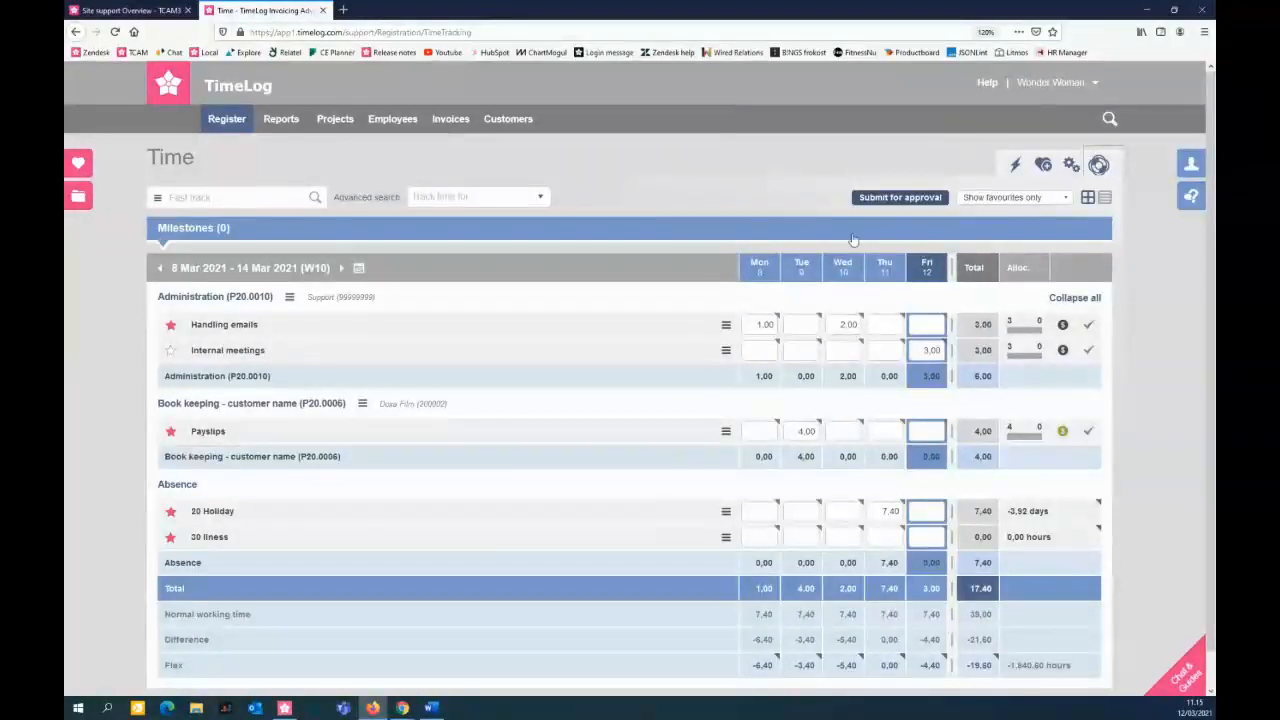
# Step: Start the Navigate the timesheet guide under Registrations and go through its tips up to the one about weekends
pyautogui.click(1184, 680)
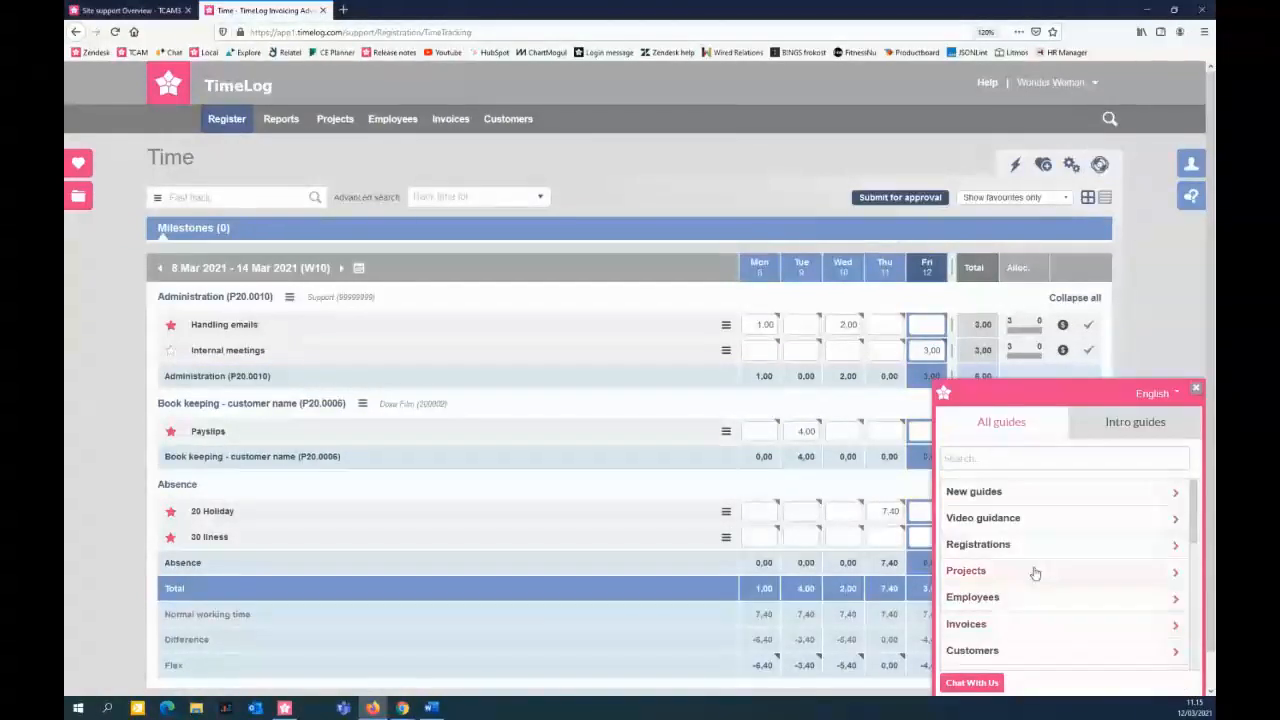
pyautogui.click(1007, 548)
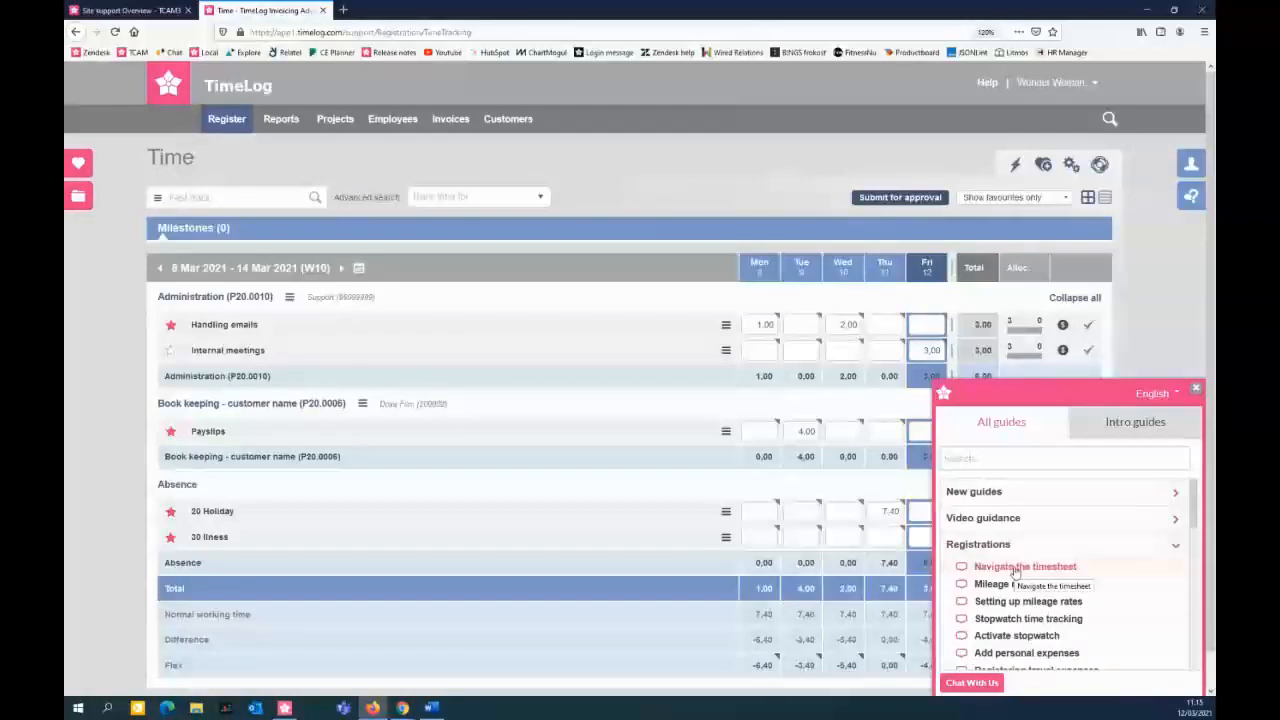
pyautogui.click(1015, 567)
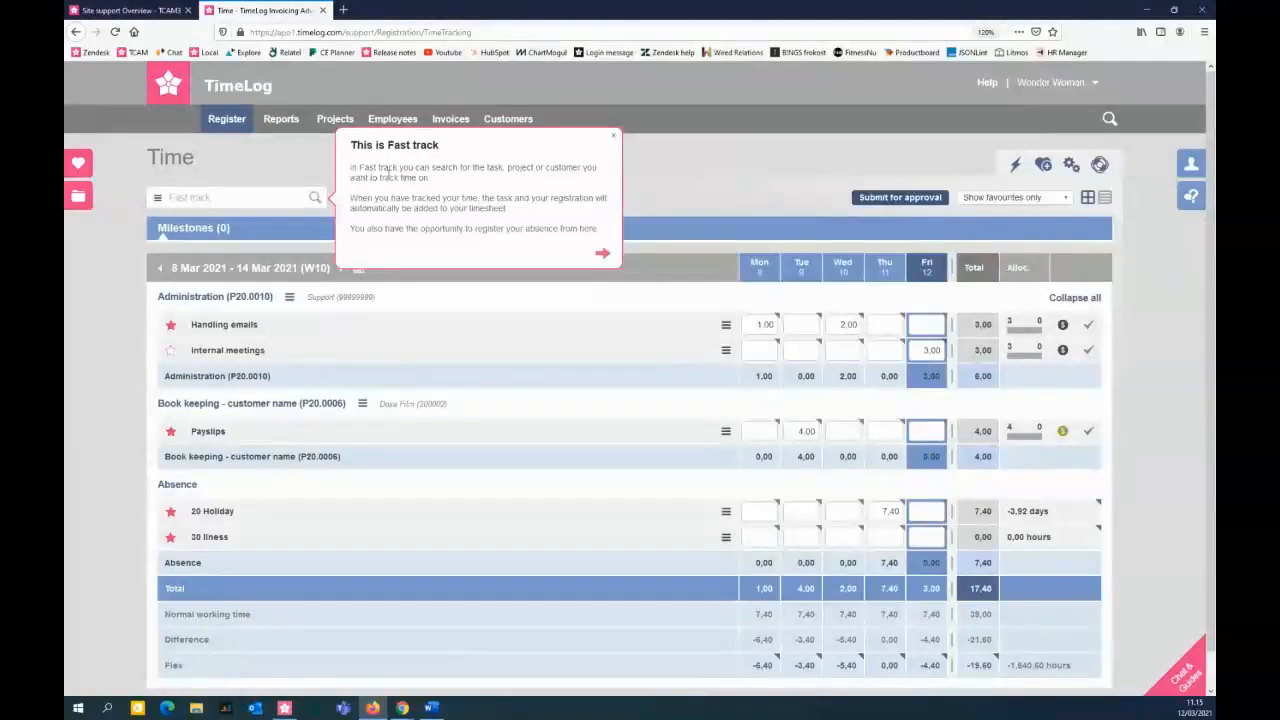
pyautogui.click(602, 254)
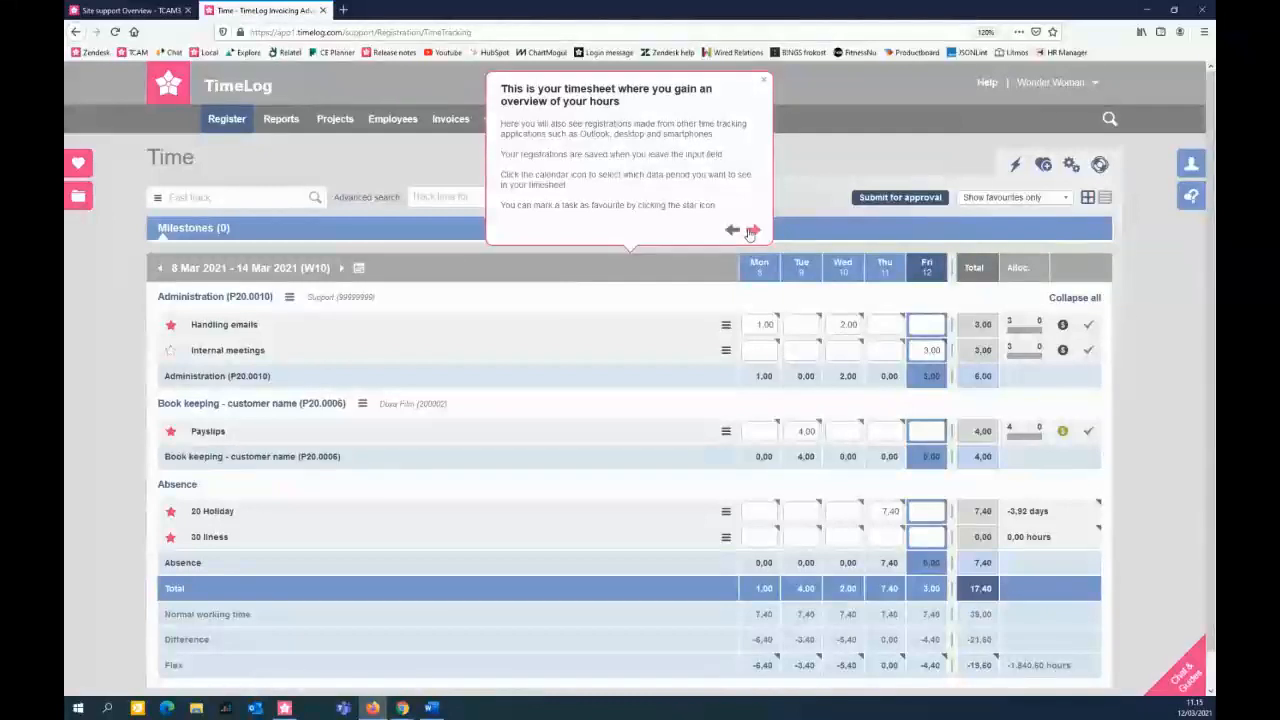
pyautogui.click(751, 231)
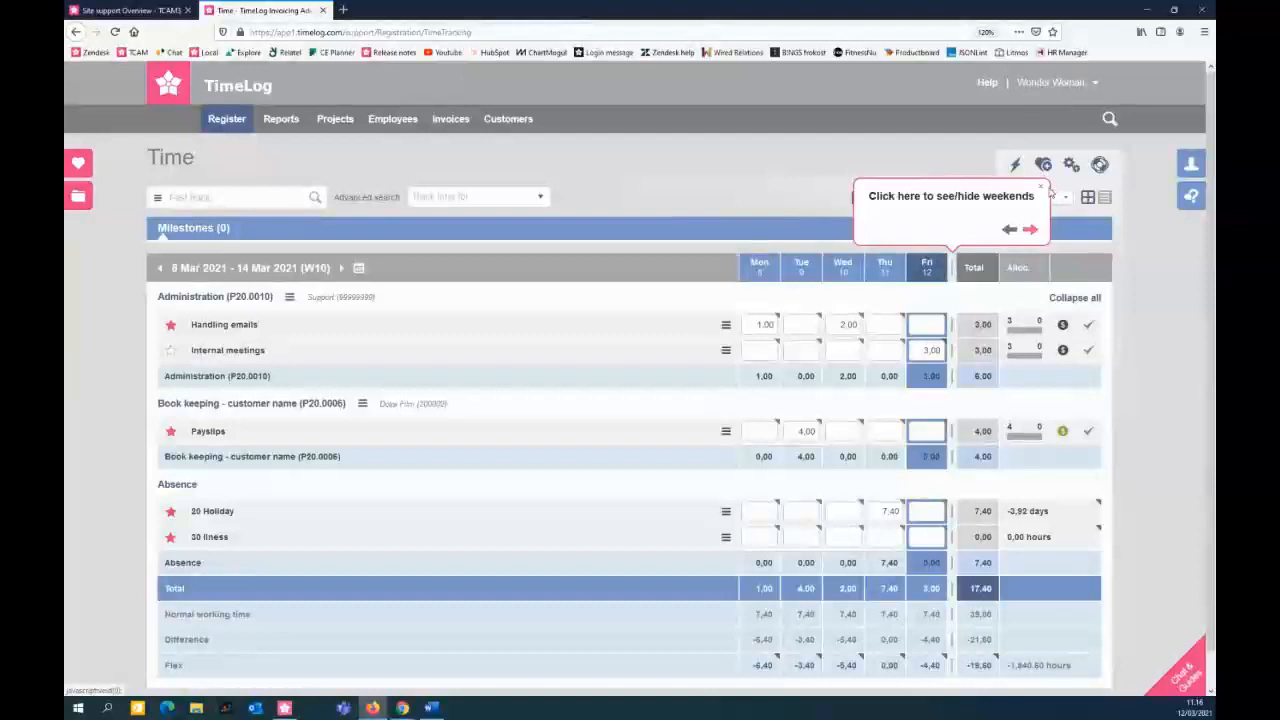
# Step: Close the guide, add the Time page to the favourite pages and check the favourites list
pyautogui.click(1044, 189)
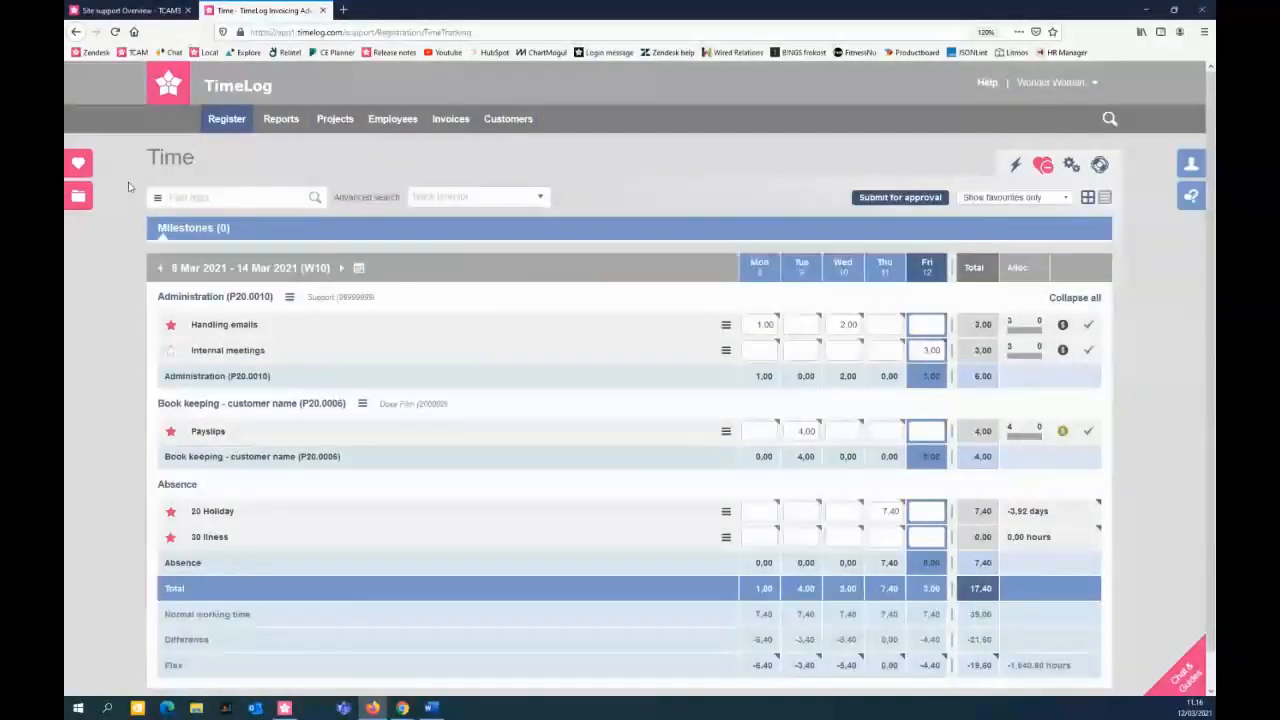
pyautogui.click(86, 170)
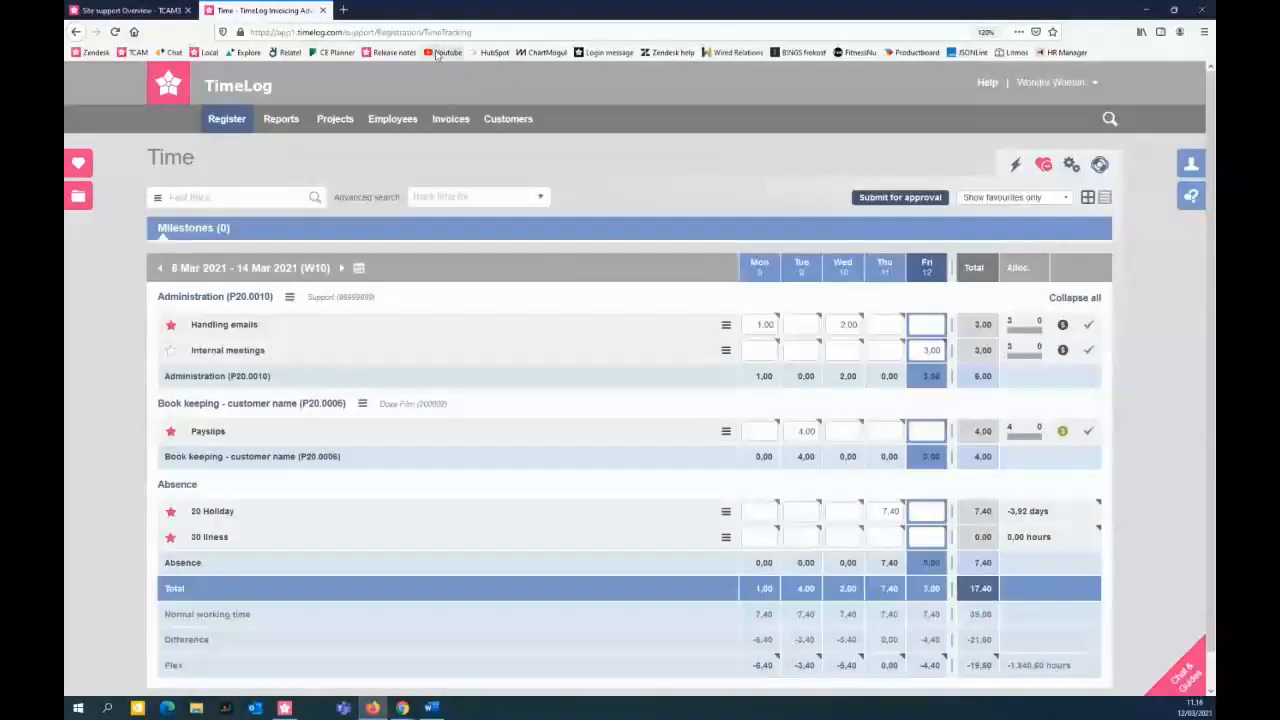
# Step: Review the Time tracking apps page with the desktop and mobile app downloads and return to time registration
pyautogui.moveTo(226, 118)
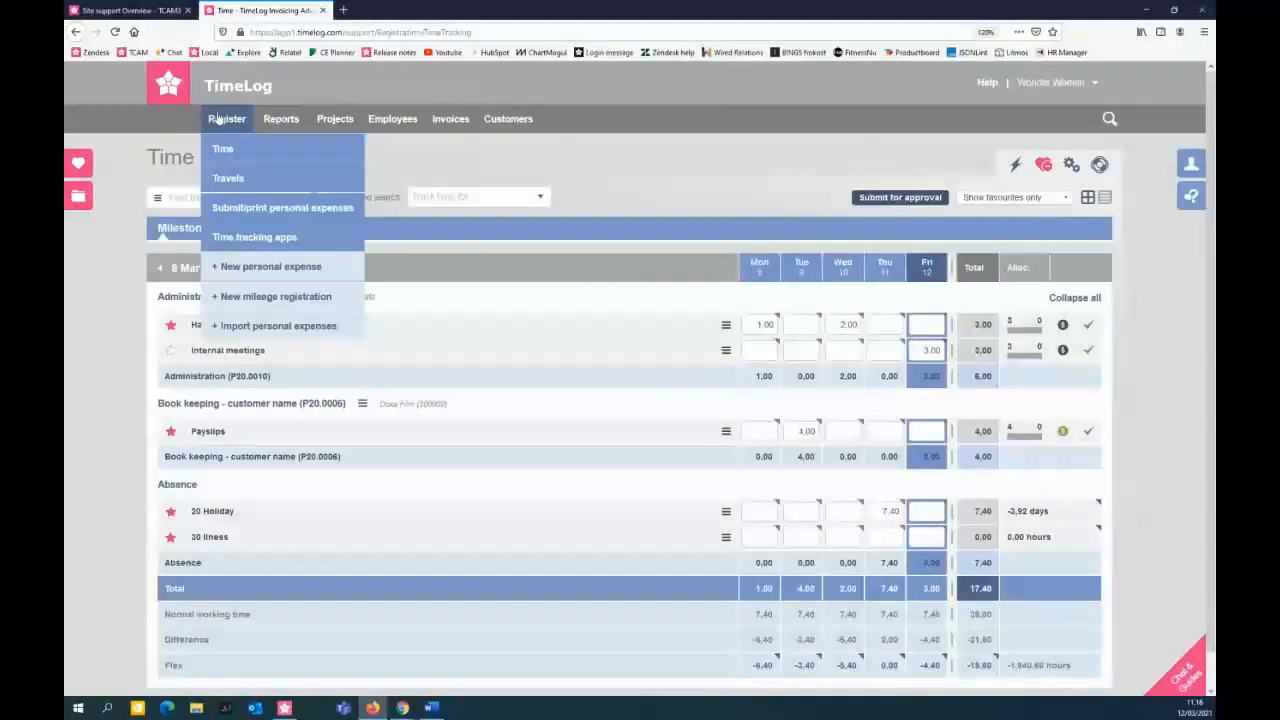
pyautogui.click(320, 248)
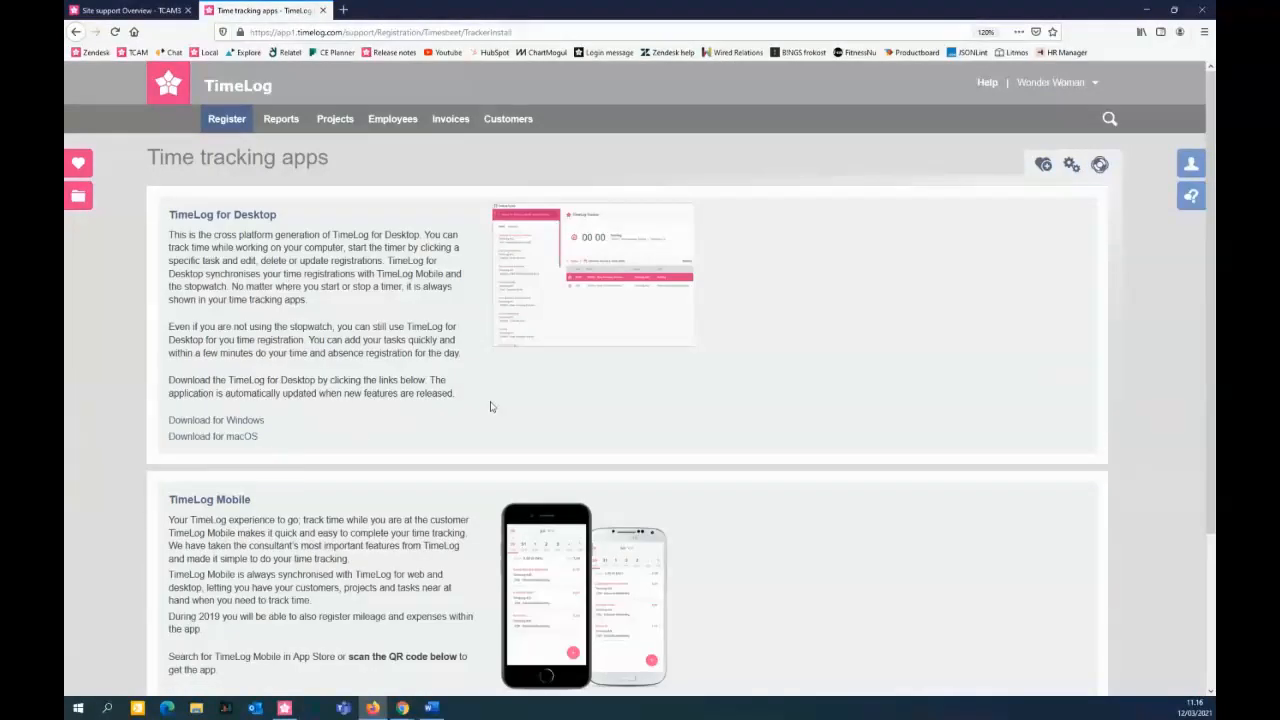
pyautogui.scroll(-1, 601, 451)
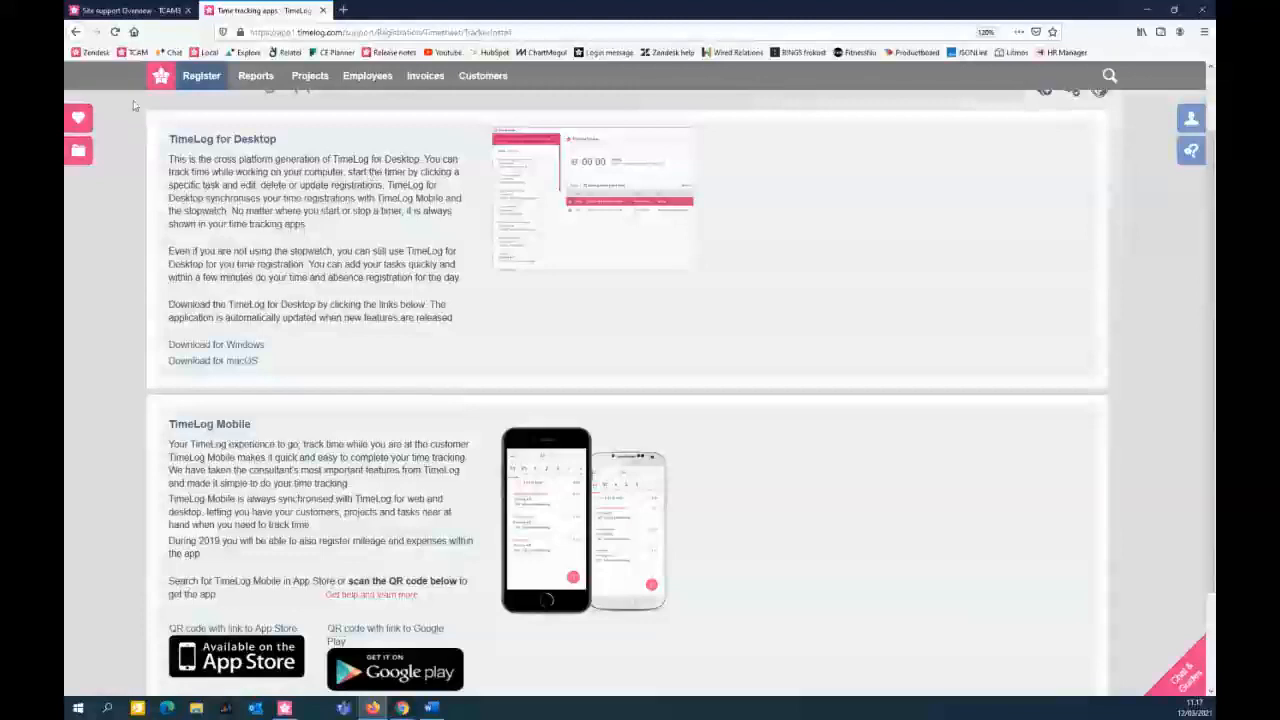
pyautogui.click(197, 105)
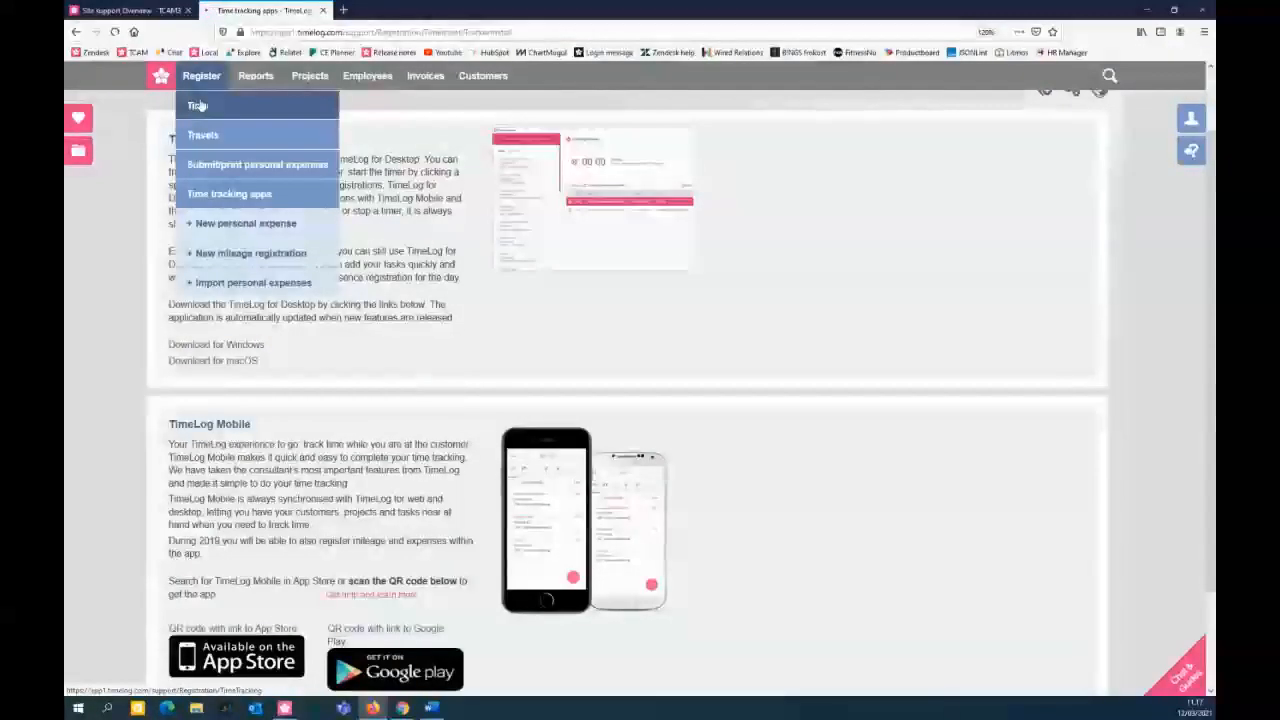